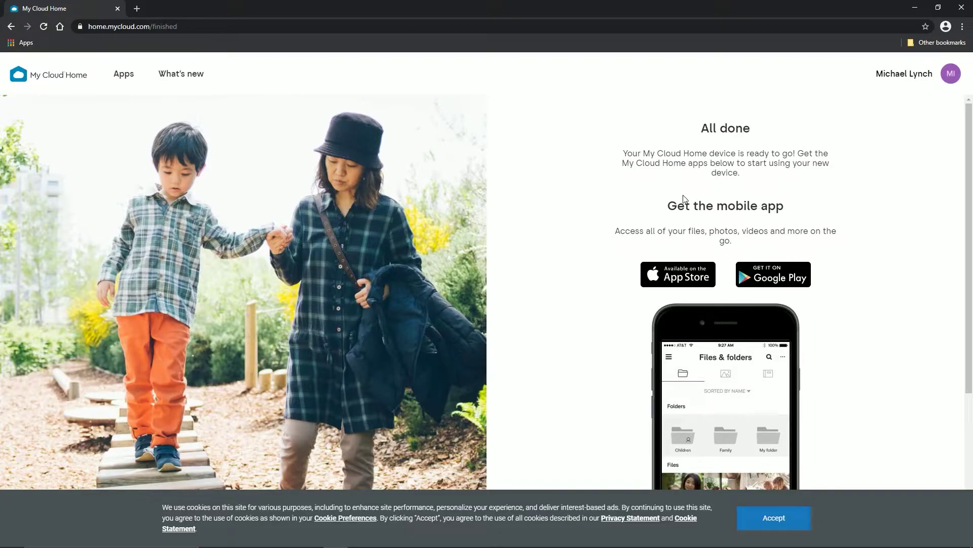
- Accept the website's cookies and download the My Cloud Home desktop app installer
scroll(579, 301, "down", 4)
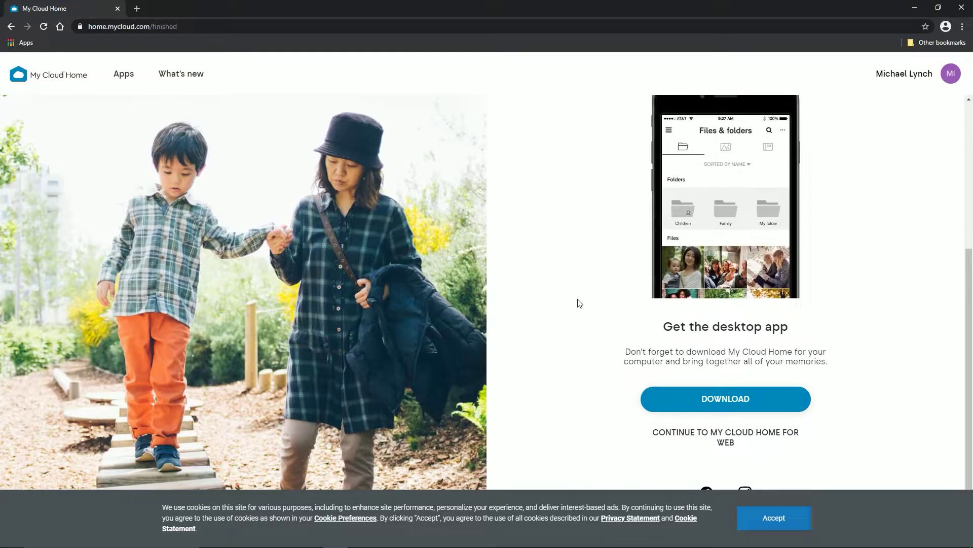
scroll(579, 303, "up", 4)
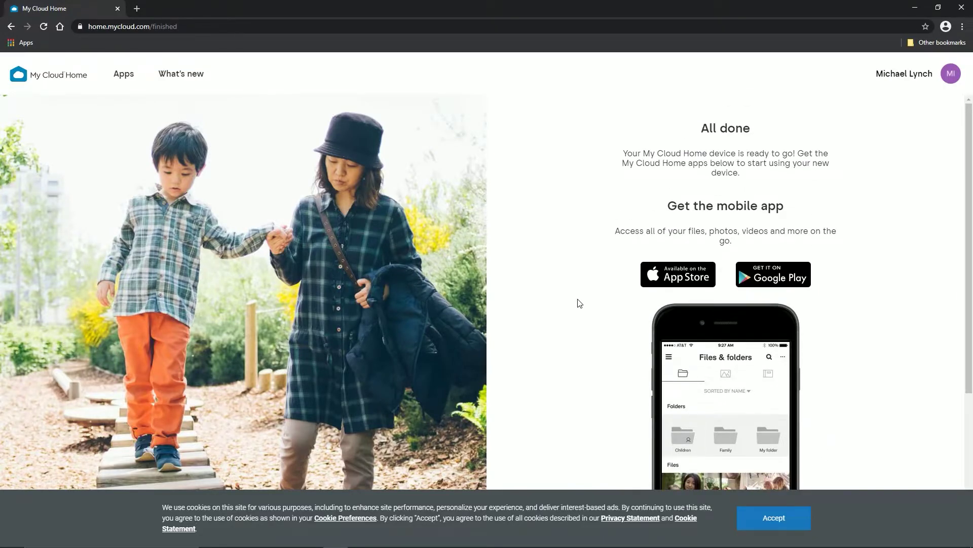
scroll(580, 303, "down", 4)
scroll(605, 299, "up", 4)
scroll(583, 318, "down", 4)
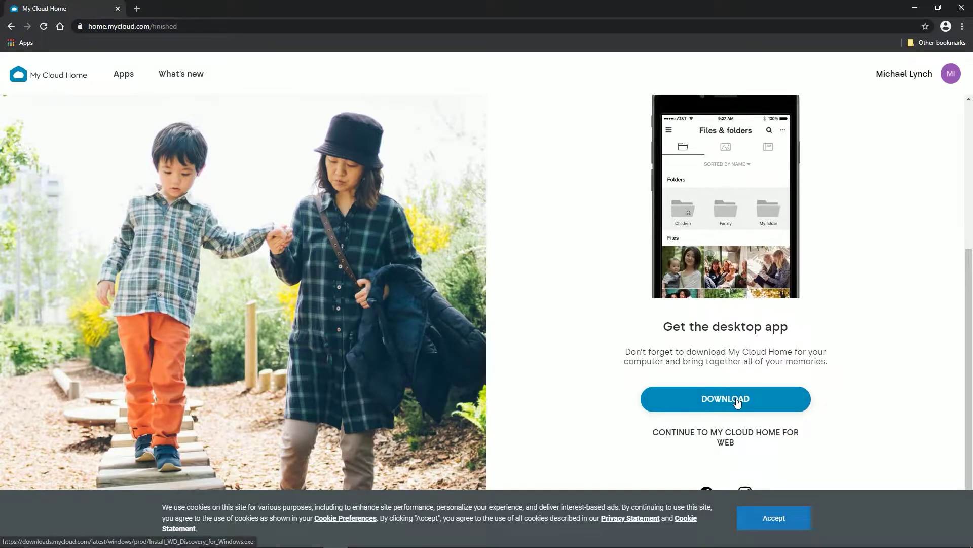
left_click(764, 518)
scroll(611, 461, "up", 4)
scroll(604, 443, "down", 4)
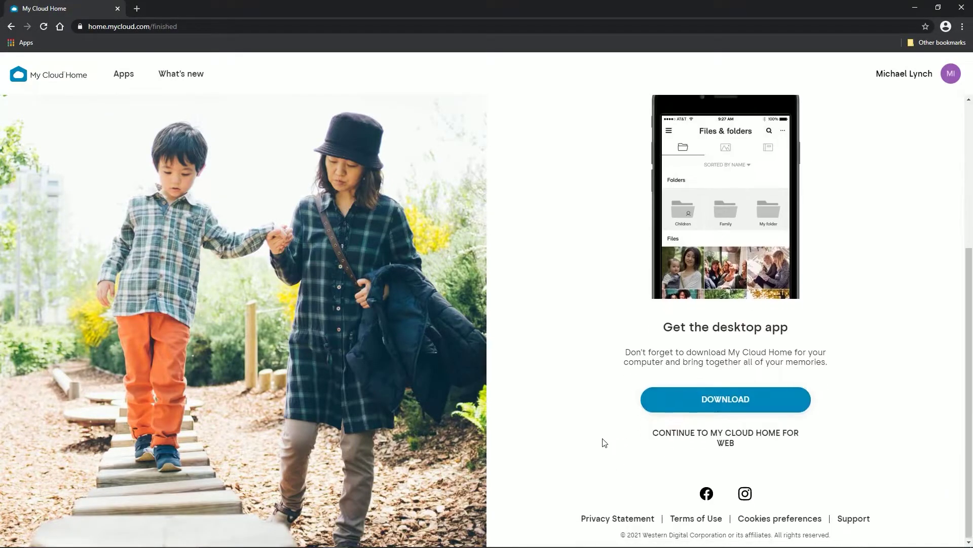
left_click(729, 403)
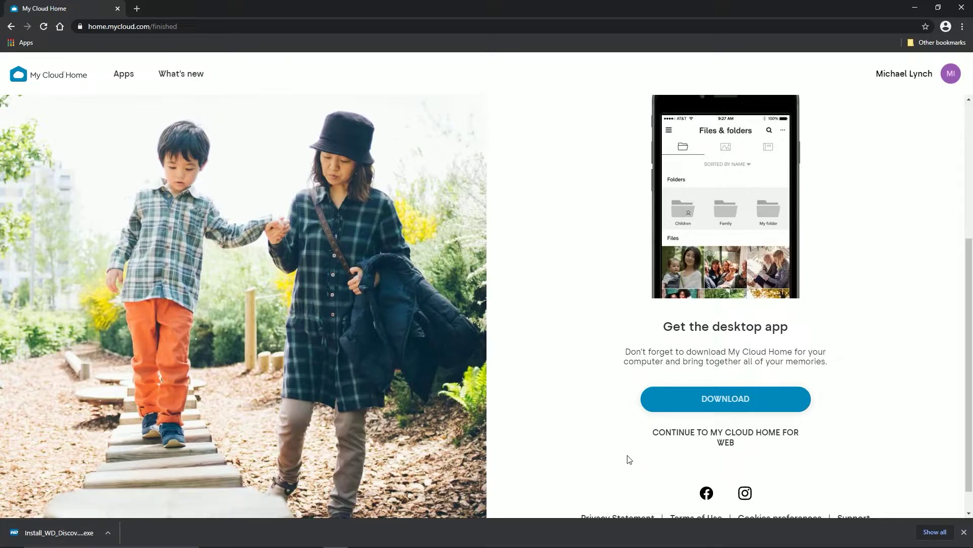
- Run the downloaded installer, install WD Discovery and confirm not sharing app activity and crash info
left_click(59, 532)
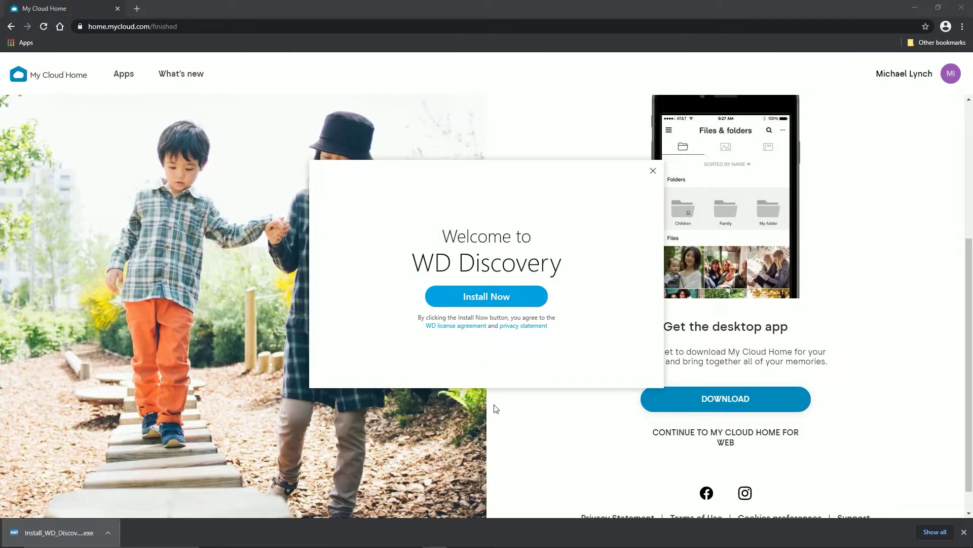
left_click(508, 304)
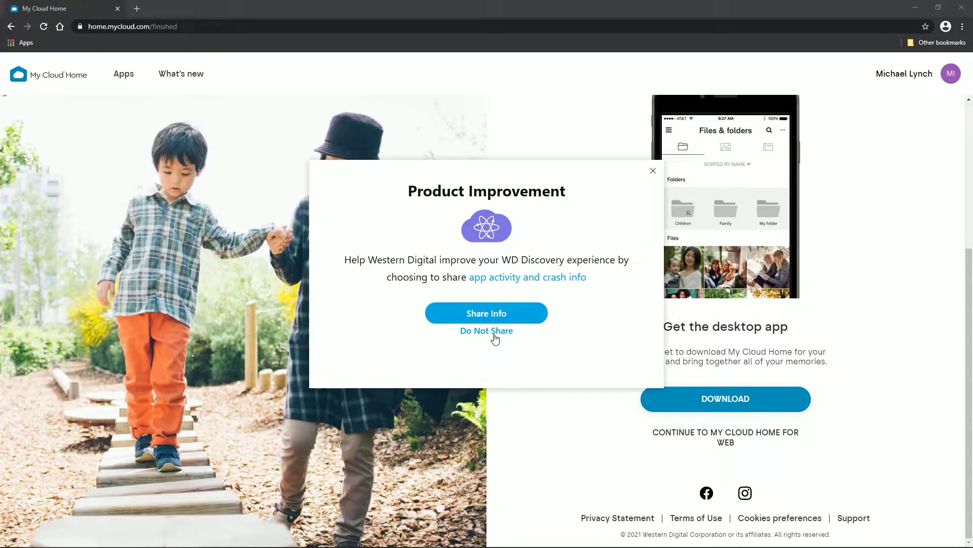
left_click(491, 333)
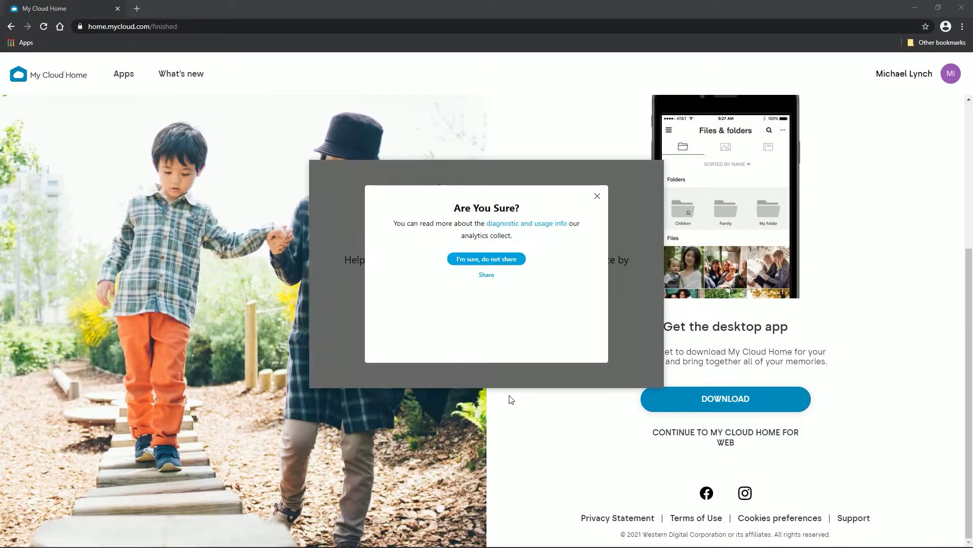
left_click(493, 261)
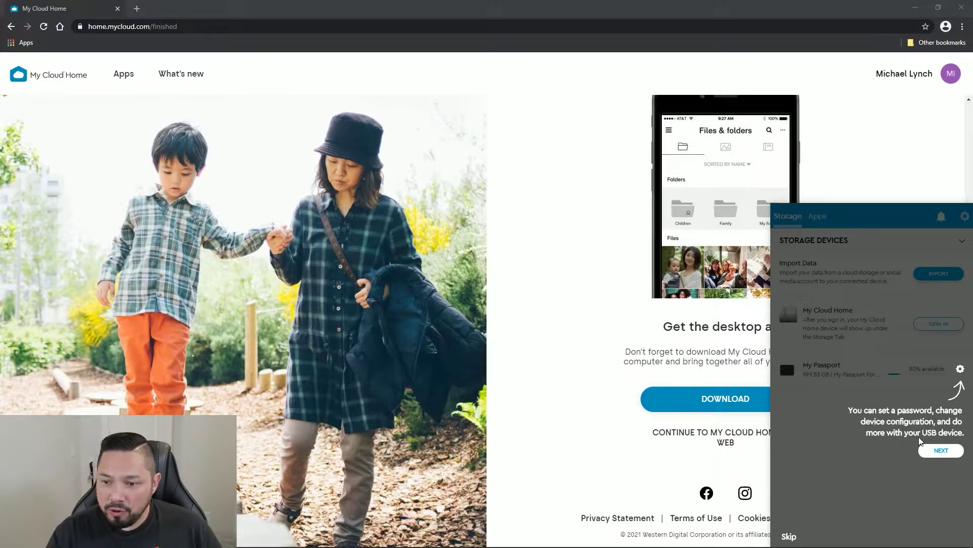
- Go through all the WD Discovery introduction tips and finish the tour
left_click(940, 451)
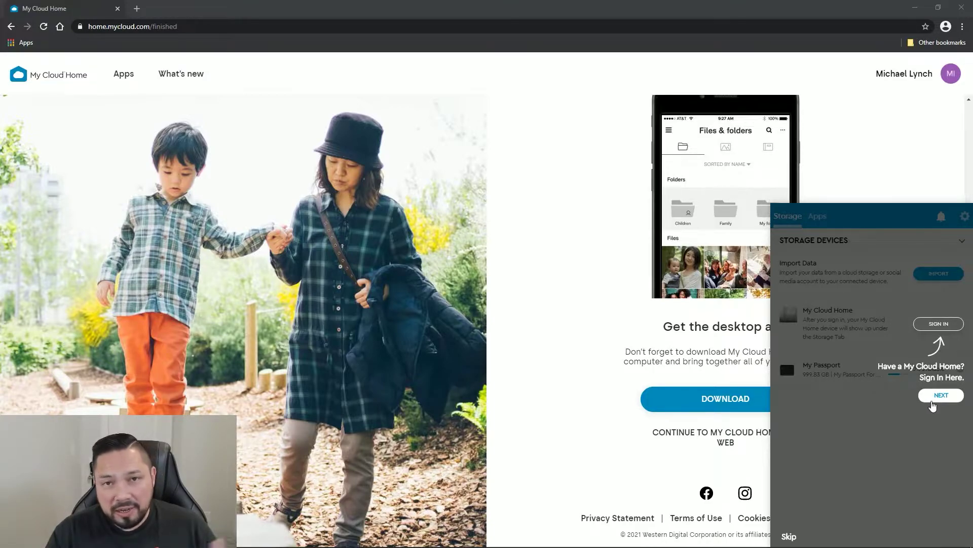
left_click(939, 396)
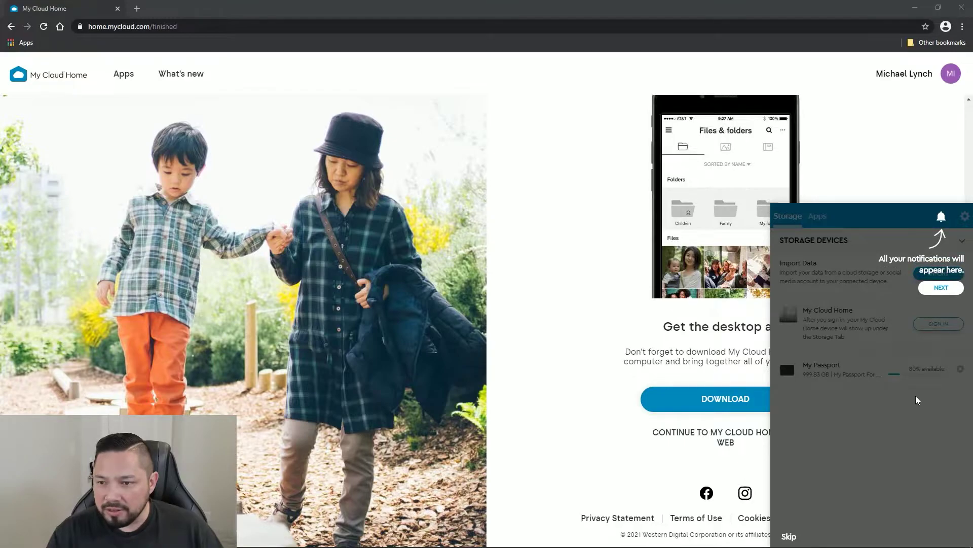
left_click(940, 289)
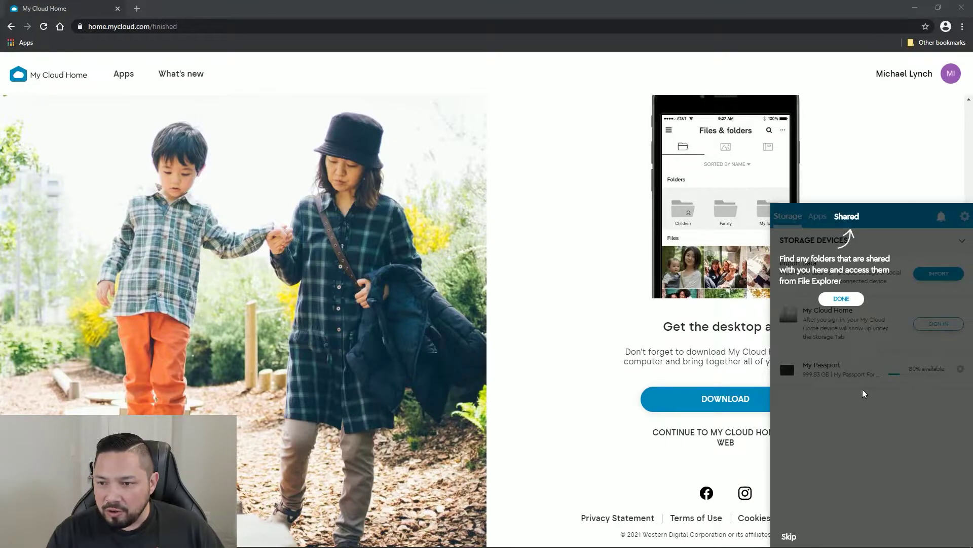
left_click(842, 300)
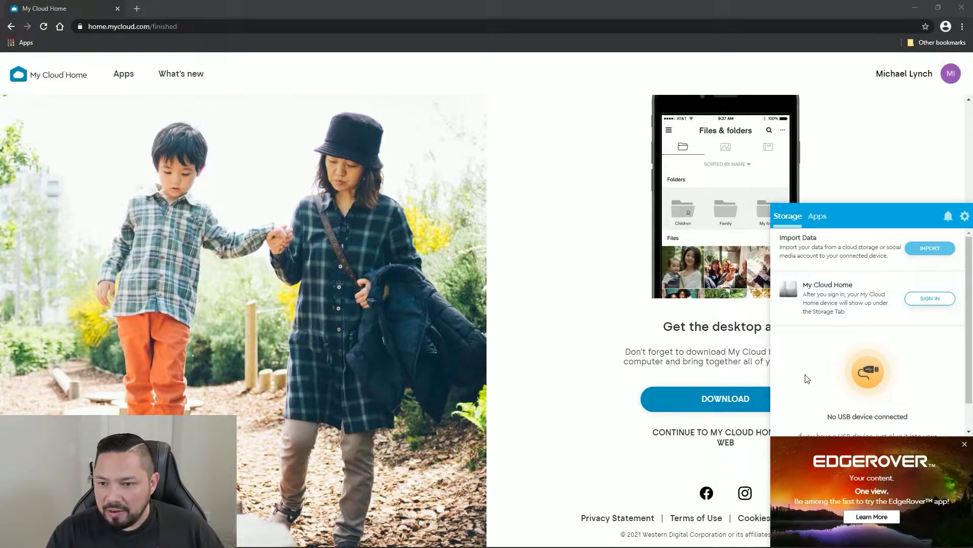
- Open the My Cloud Home sign-in form in WD Discovery
left_click(938, 301)
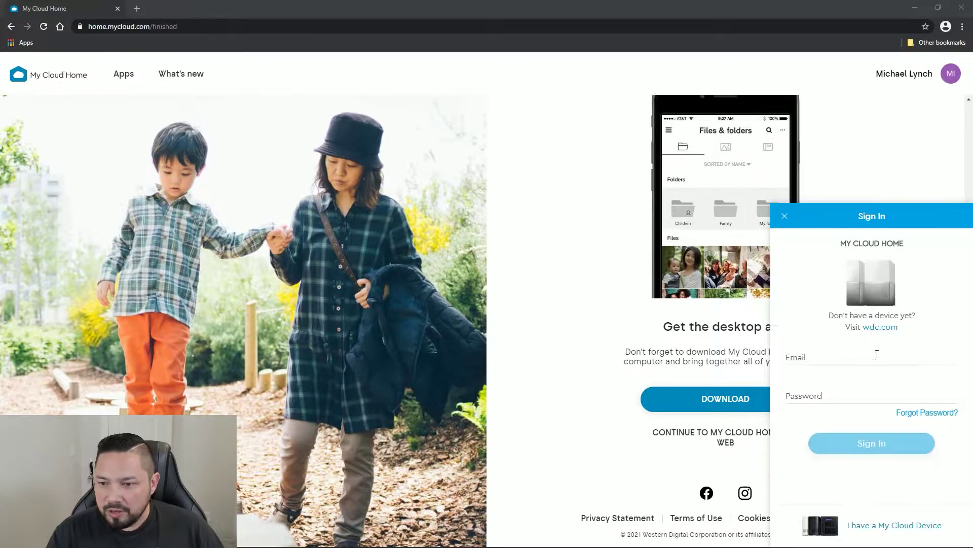
key("Escape")
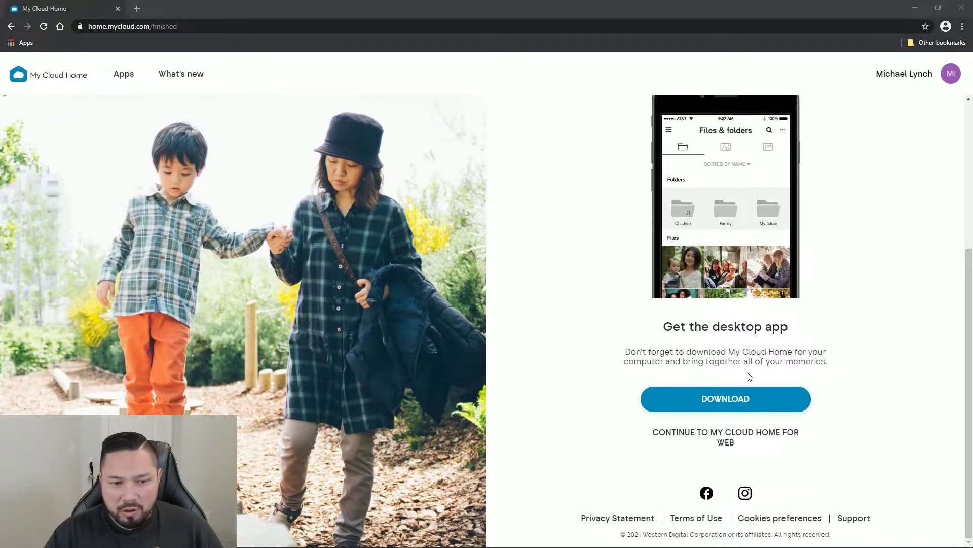
- Launch WD Discovery again from the recently added Windows apps
mouse_move(574, 547)
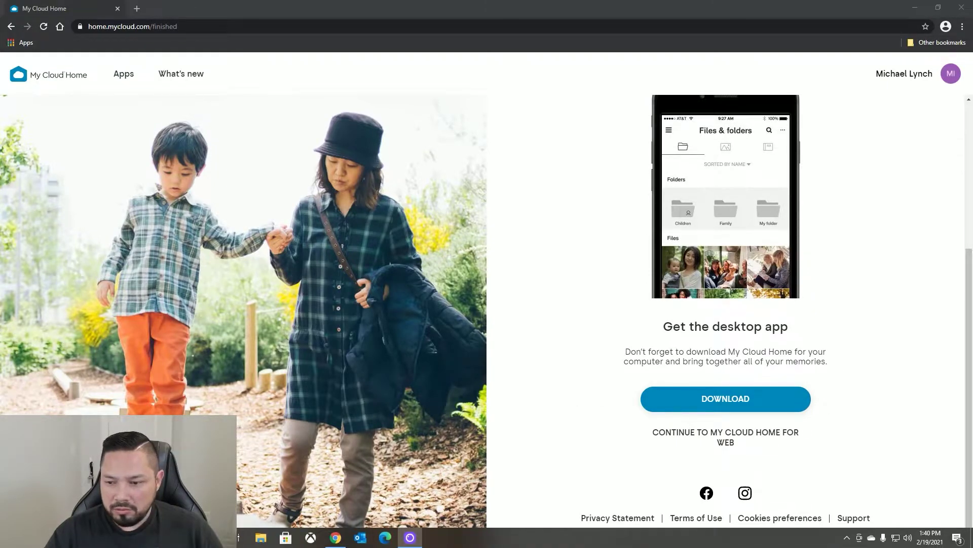
left_click(12, 537)
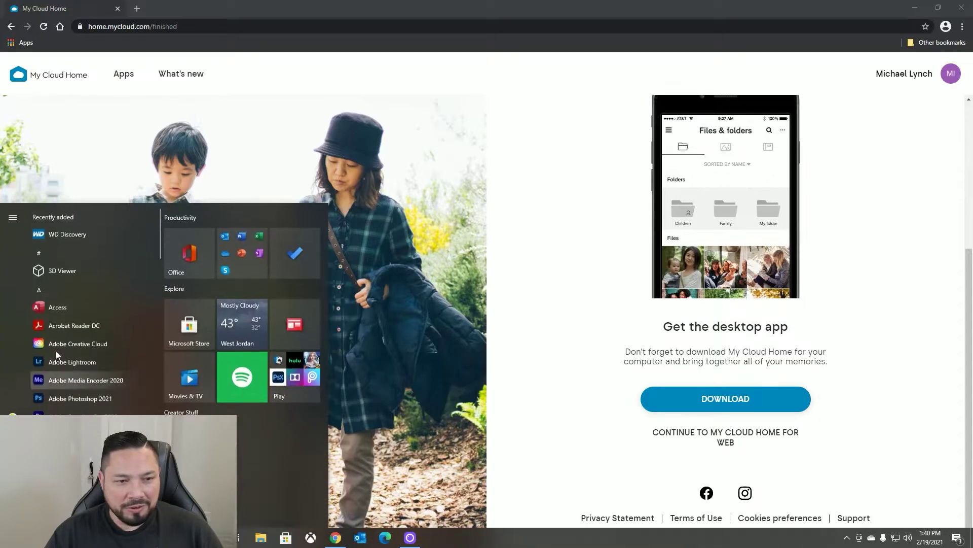
left_click(72, 218)
key("Escape")
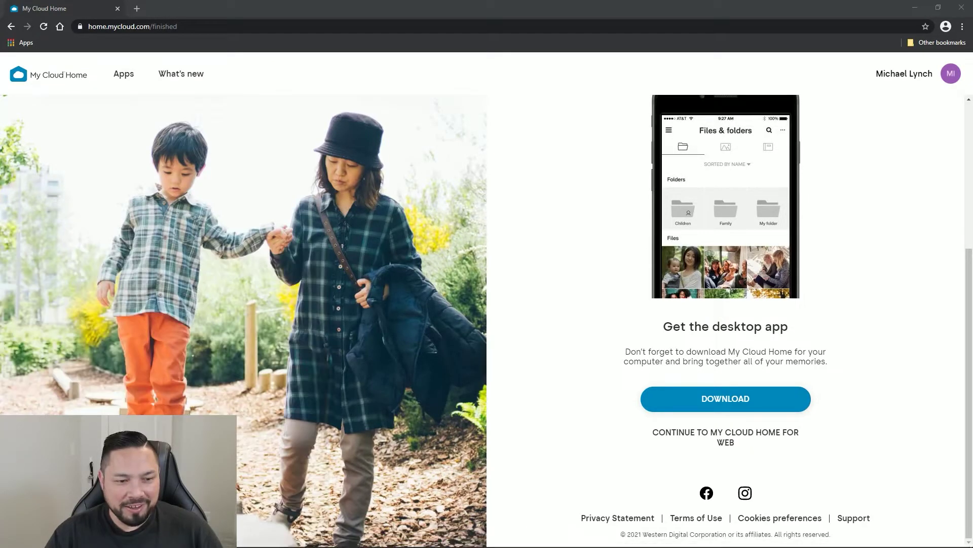
left_click(12, 538)
left_click(83, 246)
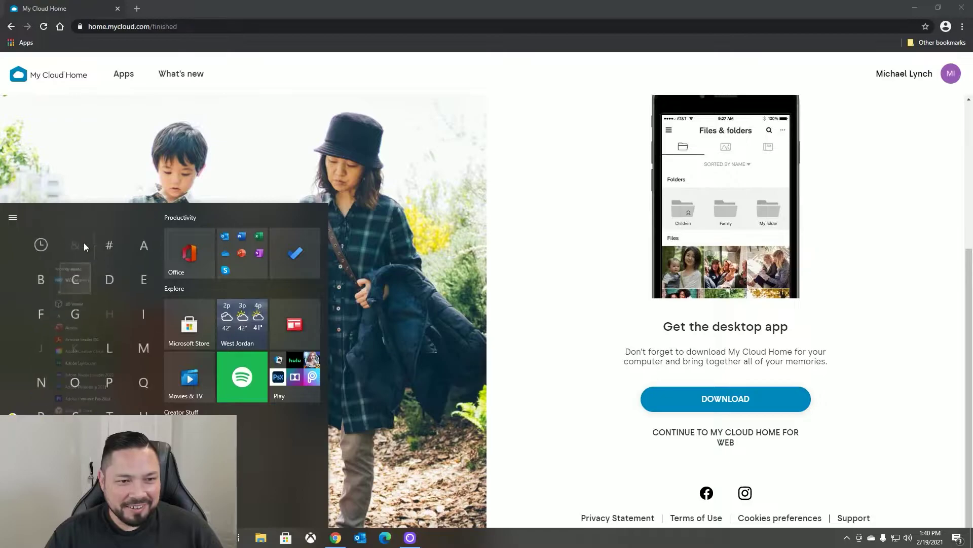
key("Escape")
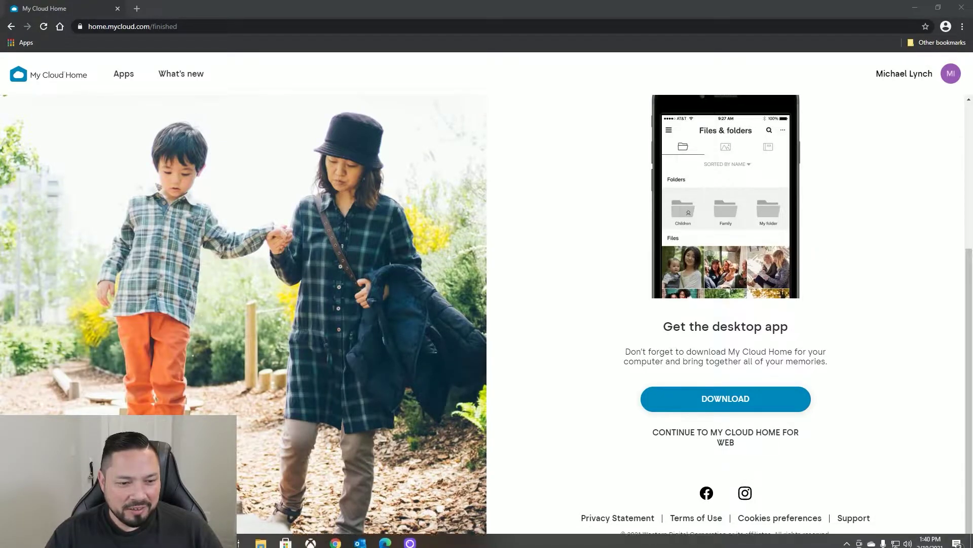
left_click(12, 538)
left_click(86, 235)
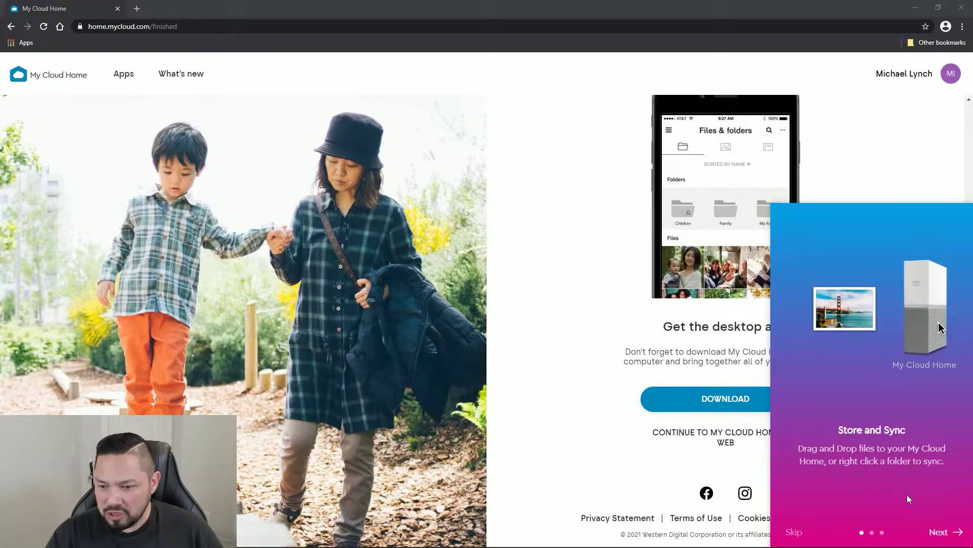
- Go through the My Cloud Home introduction on syncing, share links and offline availability, and finish it
left_click(938, 532)
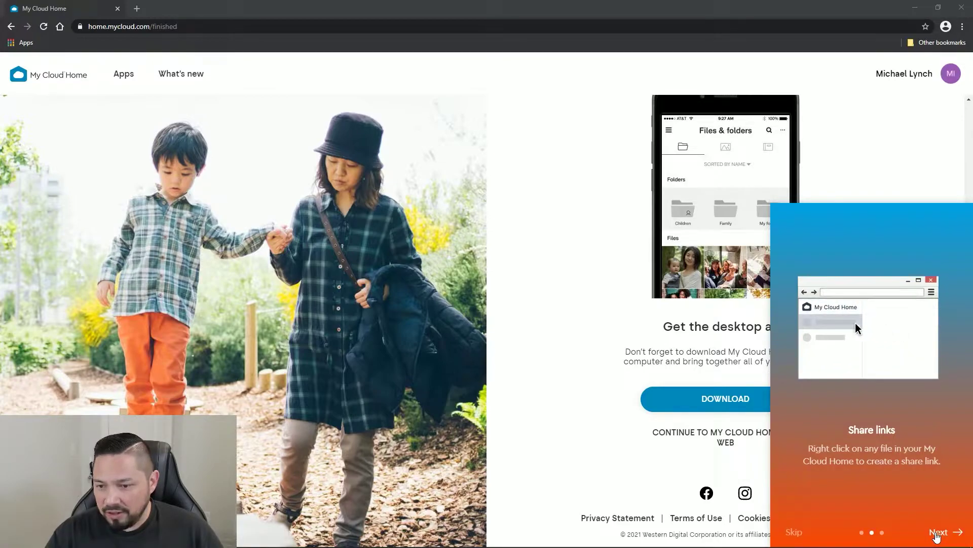
left_click(937, 534)
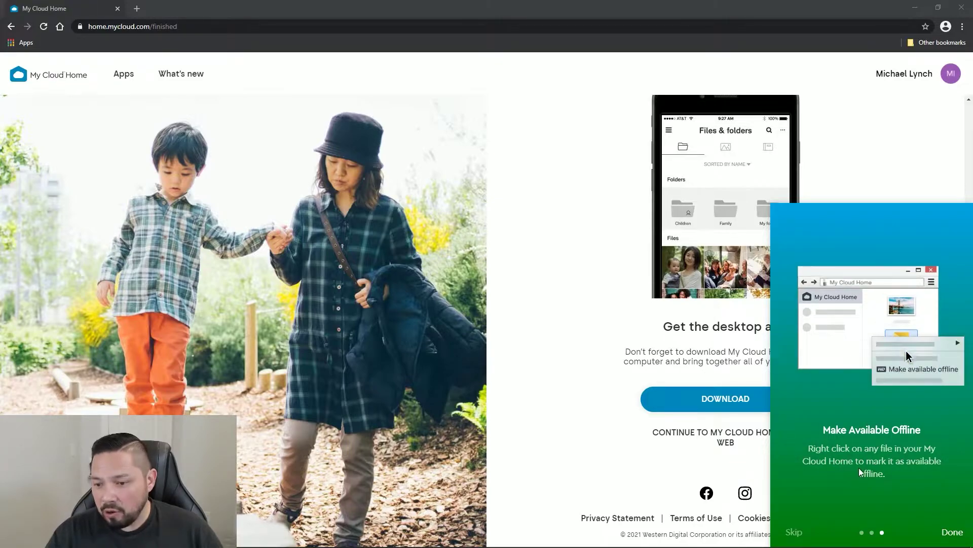
left_click(949, 532)
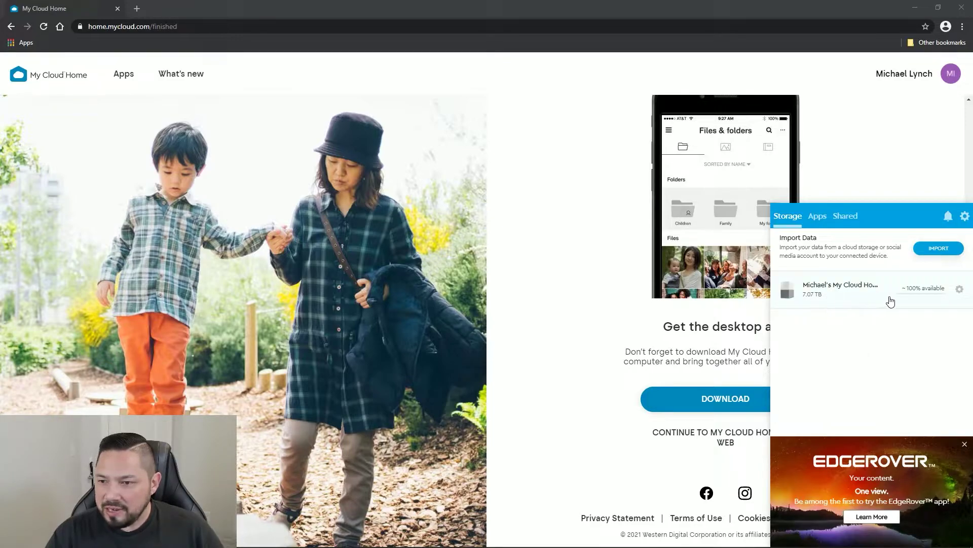
- Review the My Cloud Home device's options and the WD Discovery settings, and open the device from the storage list
left_click(960, 290)
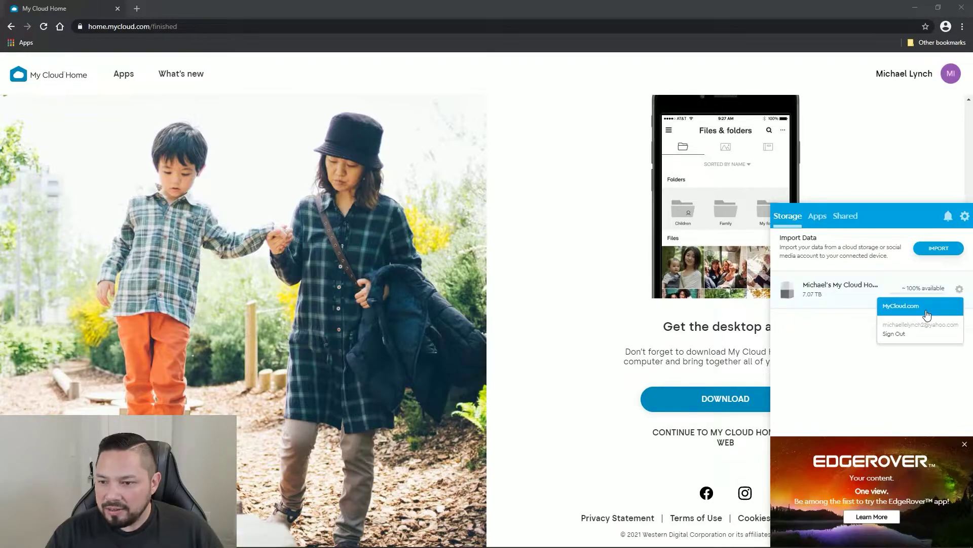
left_click(966, 216)
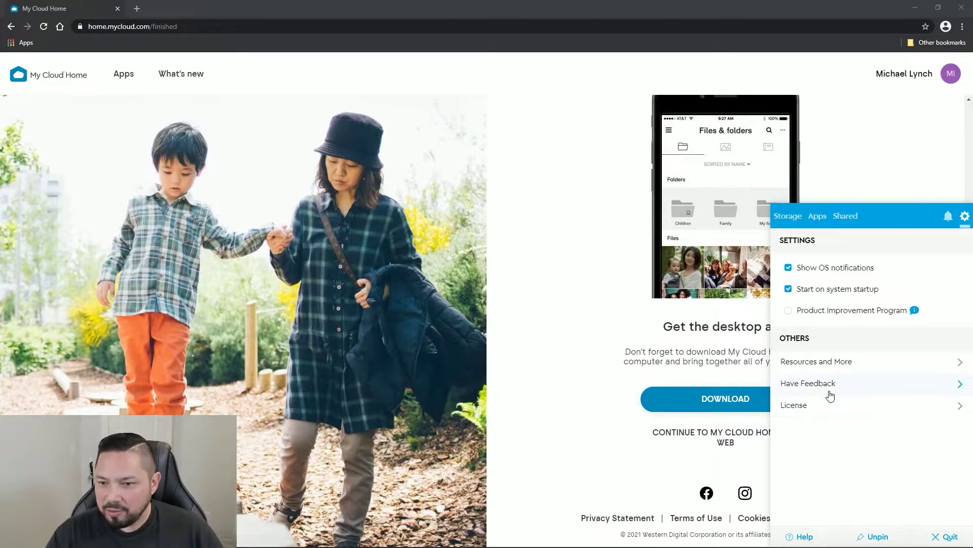
left_click(797, 218)
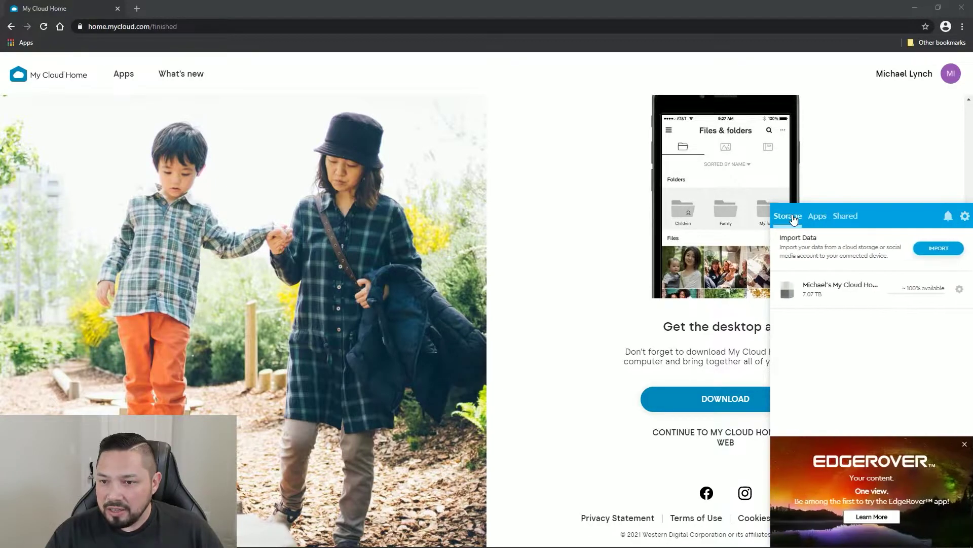
left_click(878, 290)
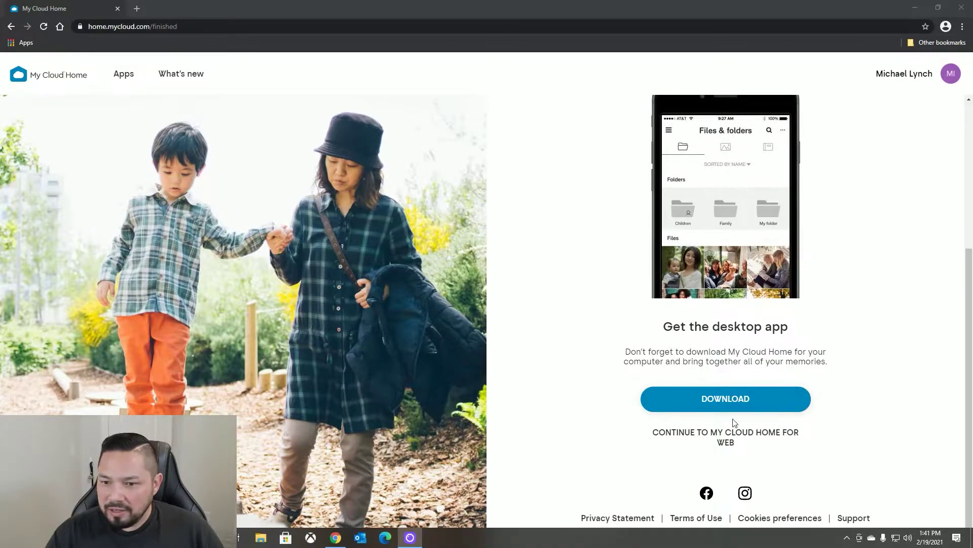
- Continue to My Cloud Home for Web and look through its Photos, Files & folders, Albums and Shared sections
left_click(730, 438)
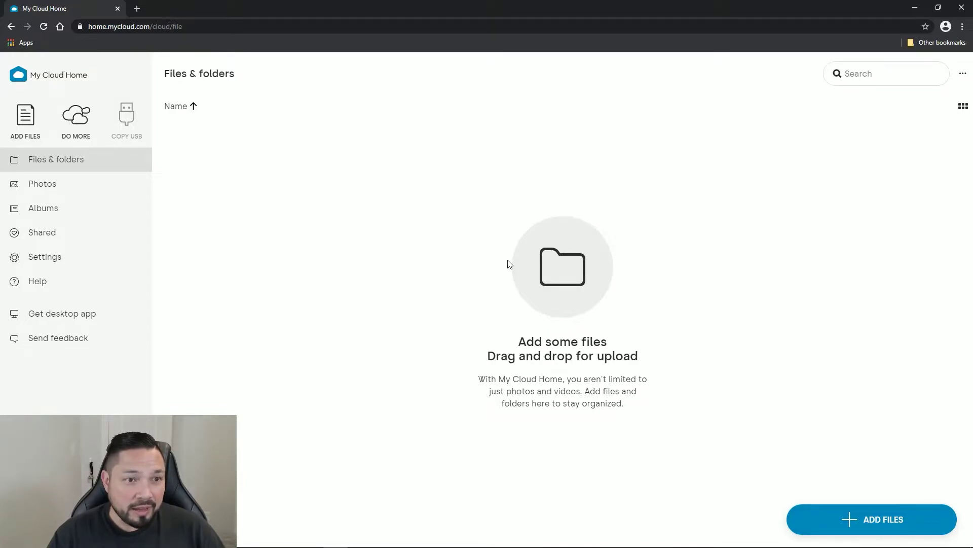
left_click(46, 183)
left_click(46, 161)
left_click(45, 210)
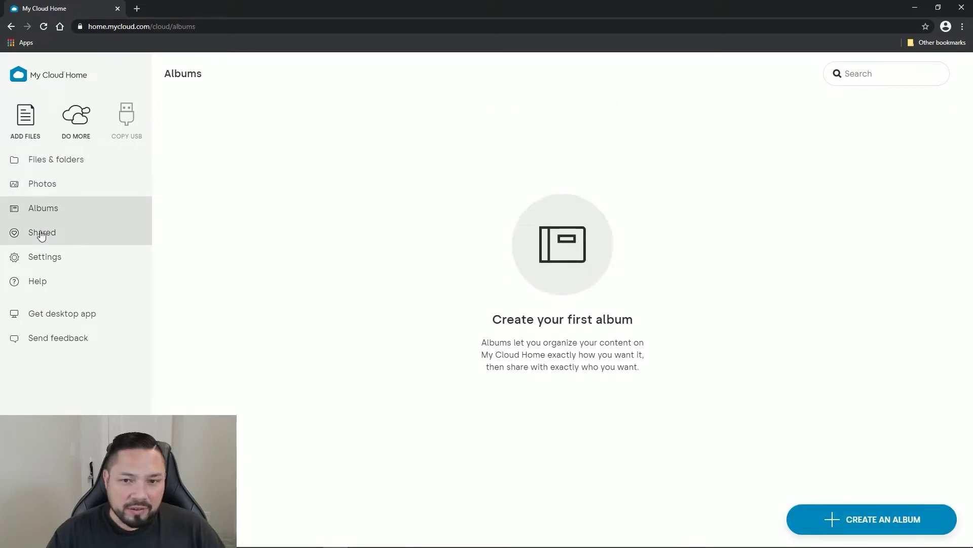
left_click(44, 233)
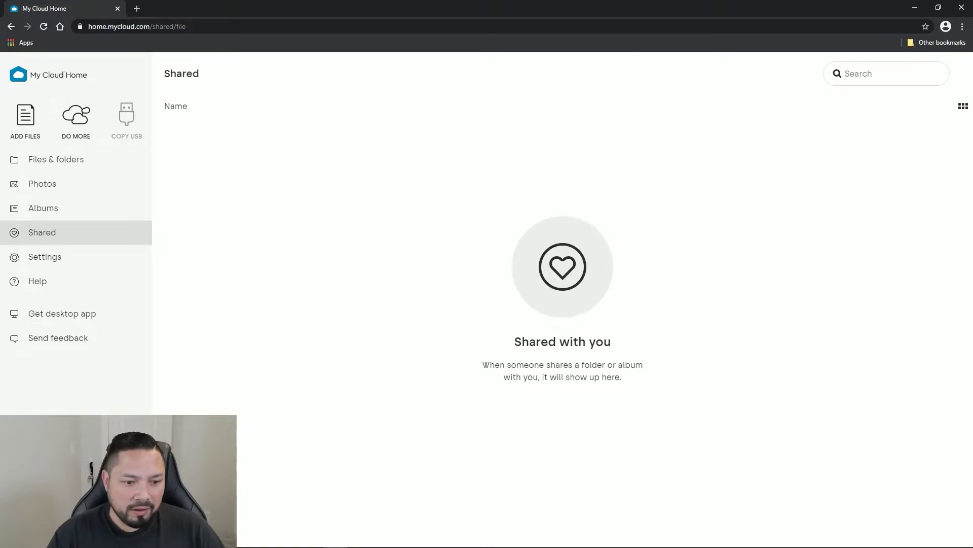
- Open the settings of the current My Cloud Home Duo storage and examine its RAID1 and JBOD configuration options
left_click(41, 257)
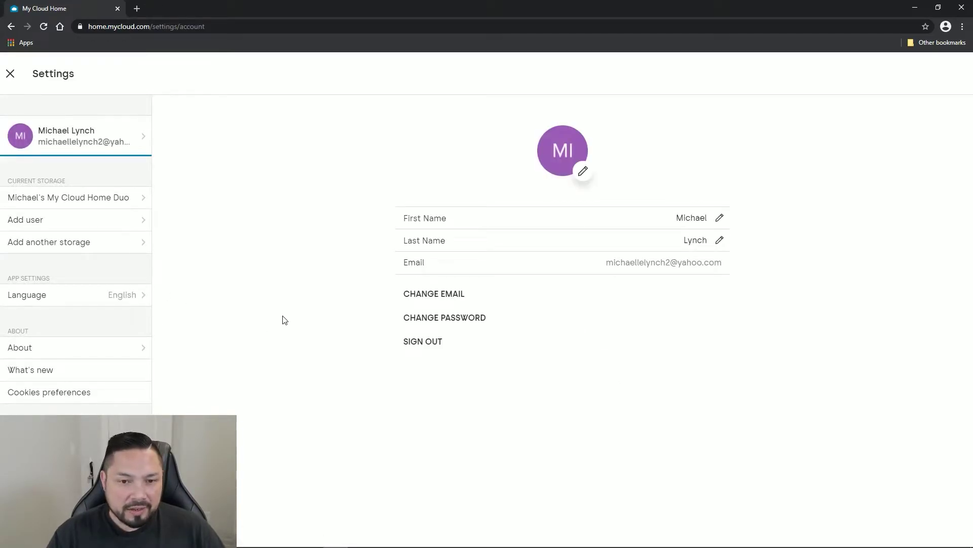
left_click(102, 198)
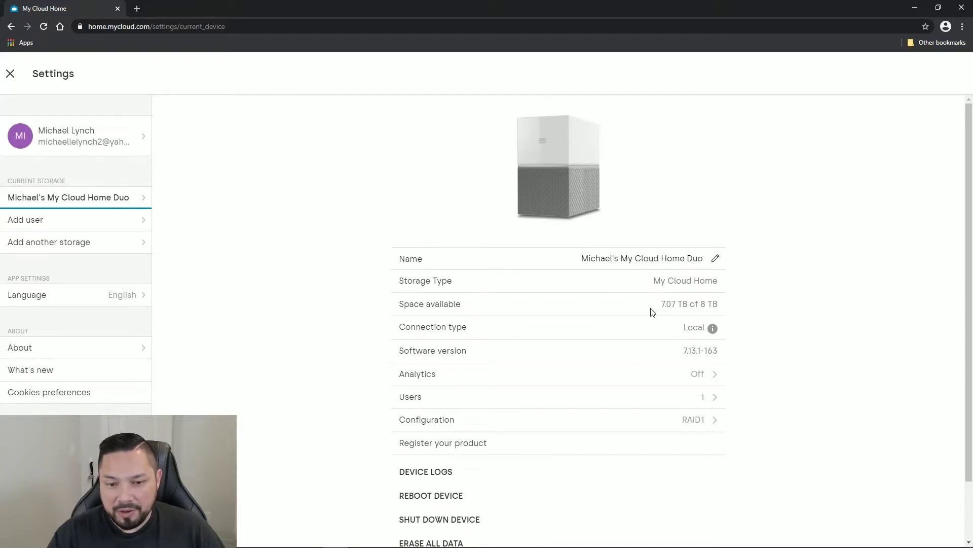
scroll(615, 445, "down", 2)
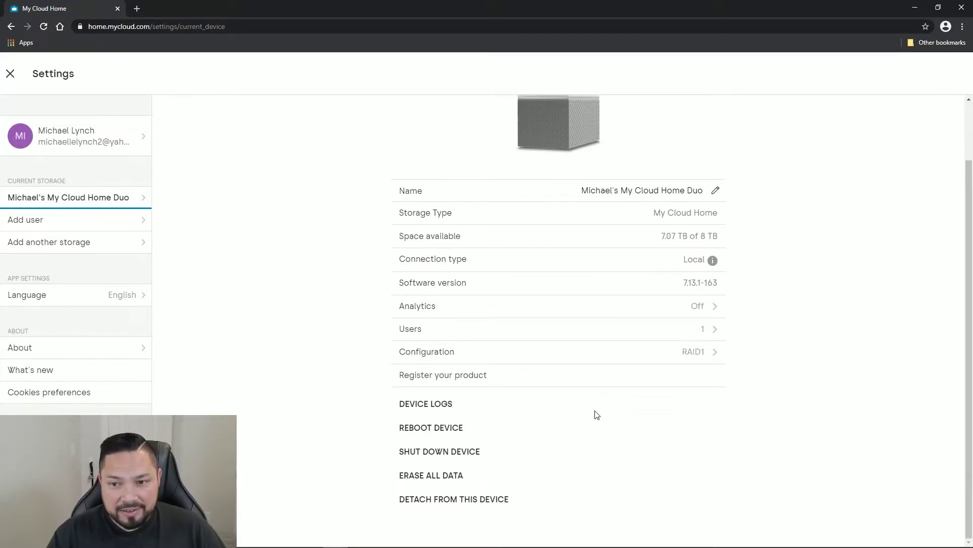
left_click(579, 356)
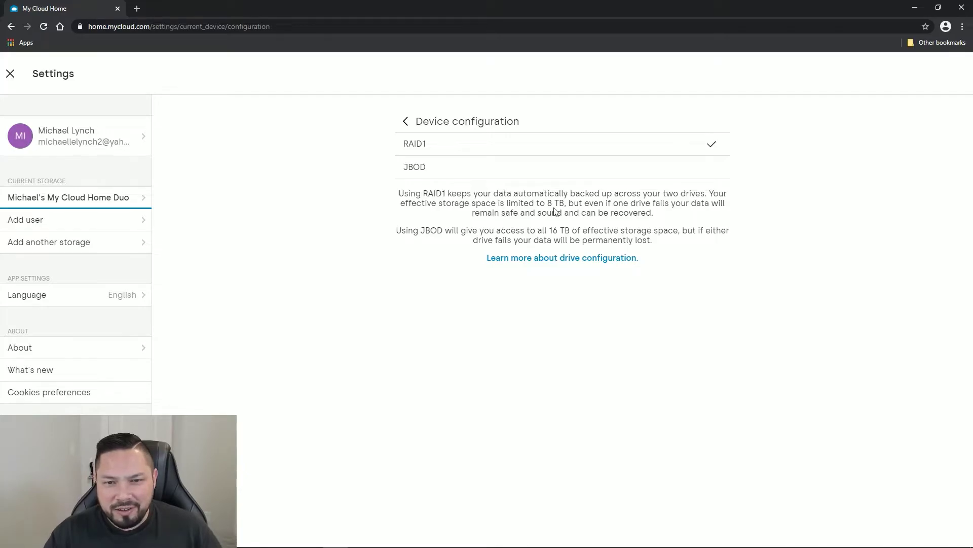
- Switch the device configuration from RAID1 to JBOD, entering the confirmation code and erasing all data on the My Cloud Home Duo
left_click(536, 172)
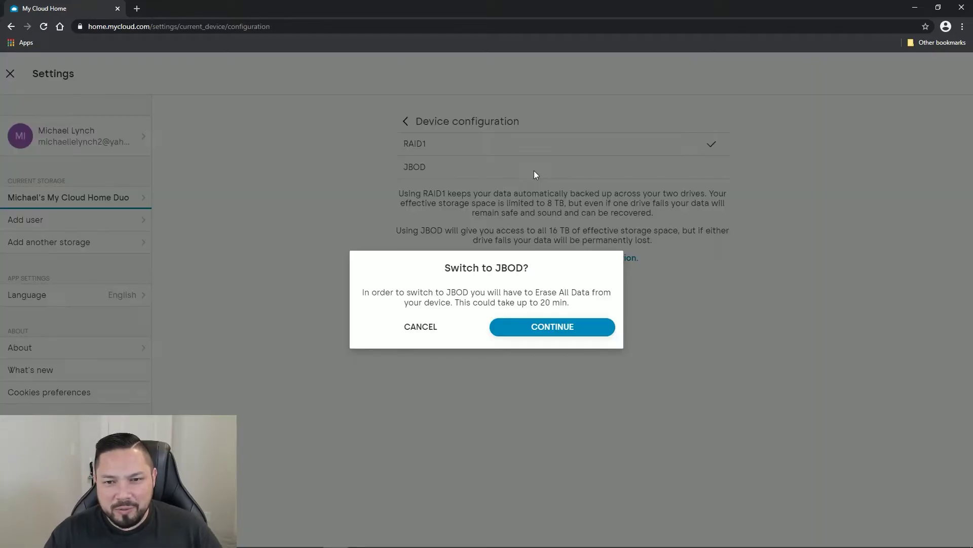
left_click(541, 336)
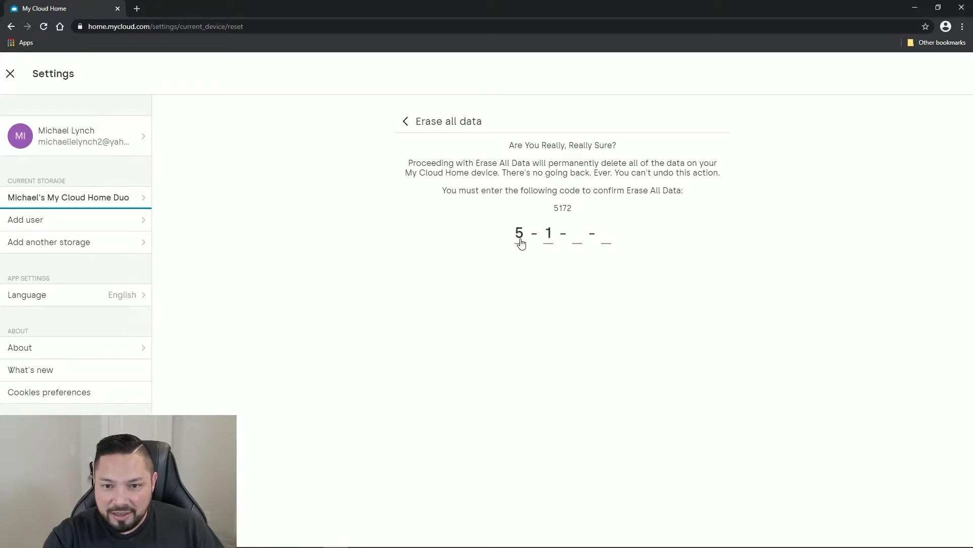
type("72")
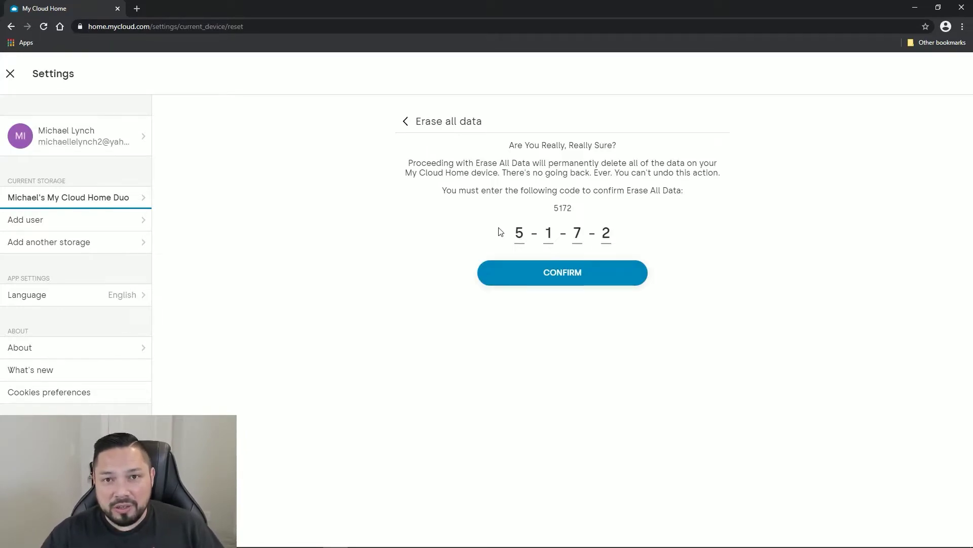
left_click(561, 276)
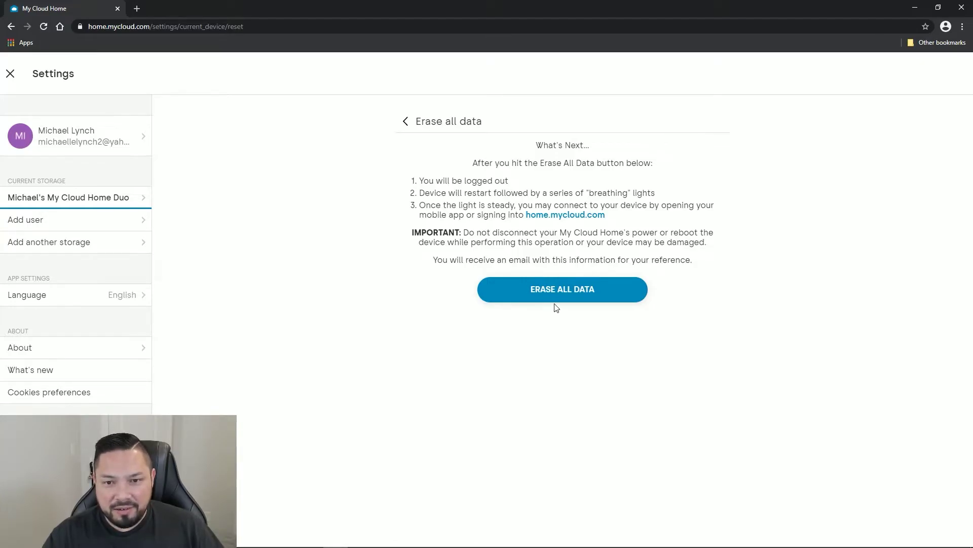
left_click(564, 291)
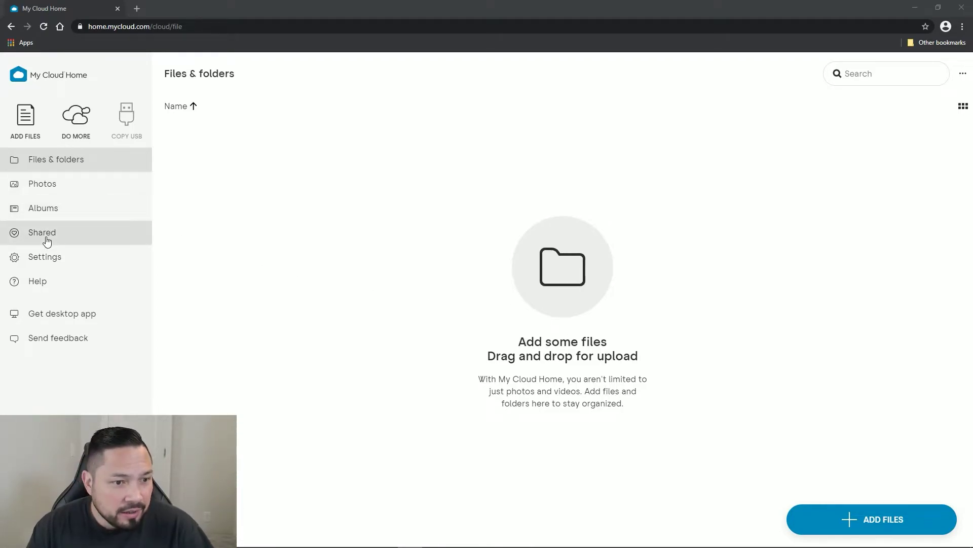
- Review the My Cloud Home Duo's settings, including its configuration, users and device actions, and the page for adding another storage
left_click(46, 258)
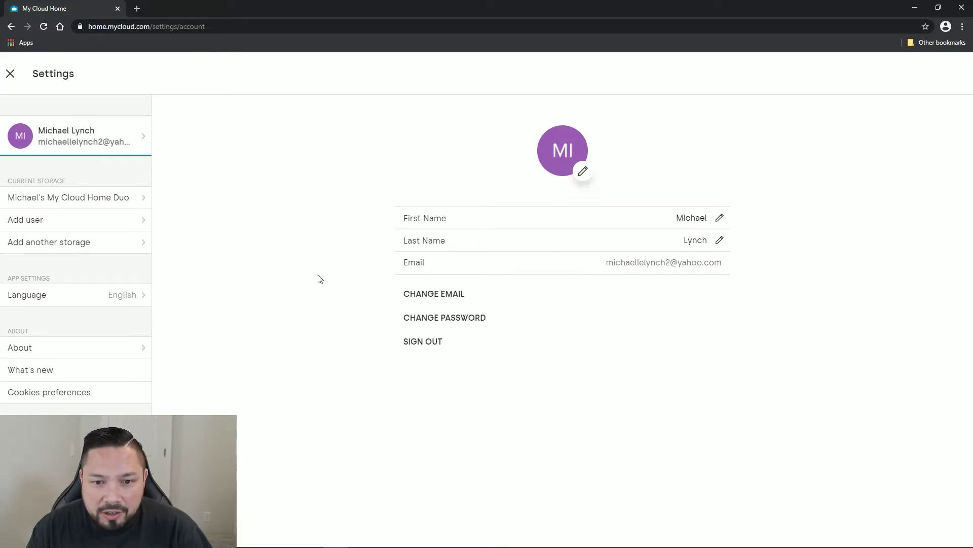
left_click(67, 201)
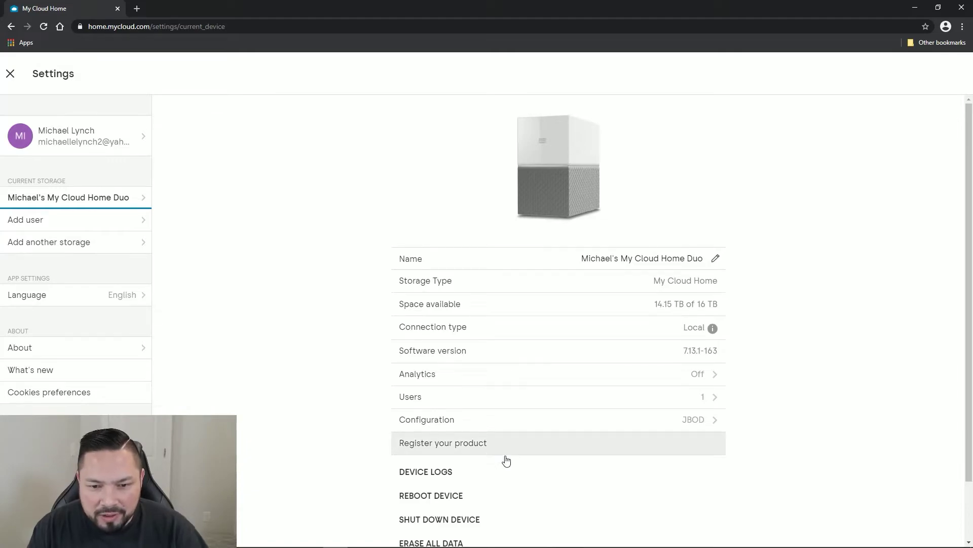
scroll(520, 475, "down", 2)
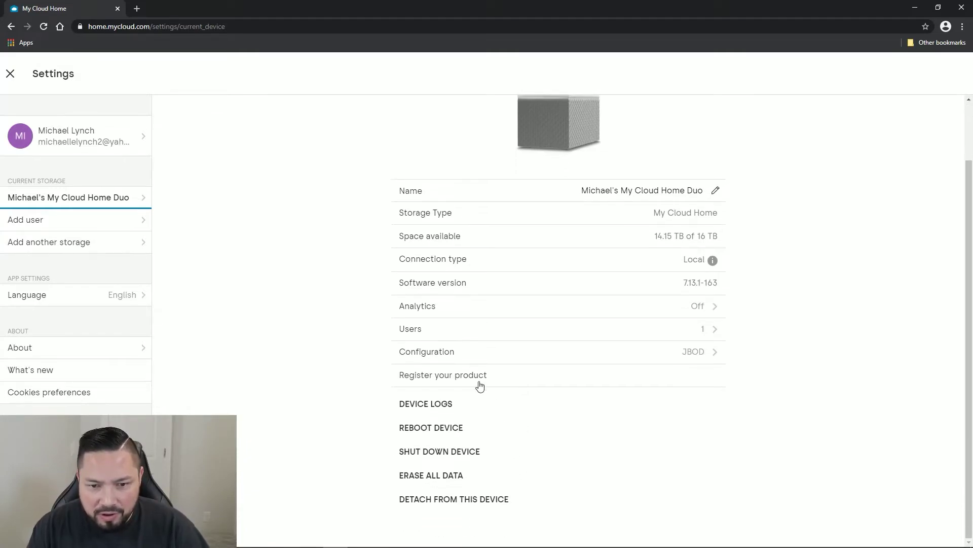
left_click(587, 330)
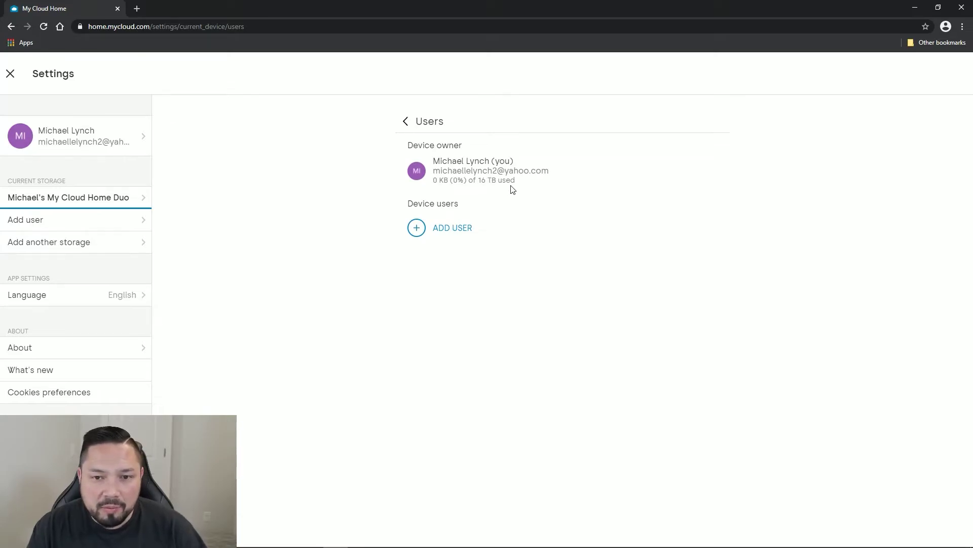
left_click(406, 122)
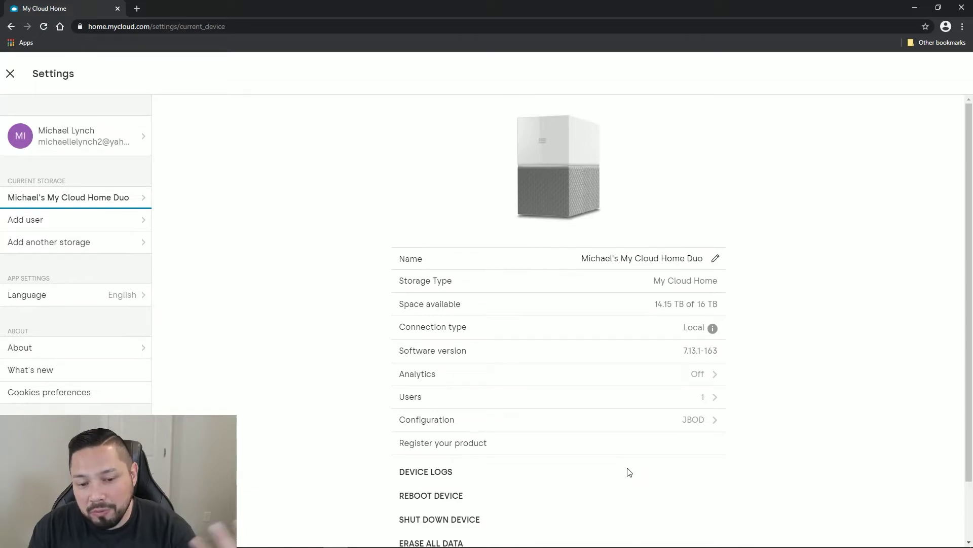
scroll(629, 471, "down", 2)
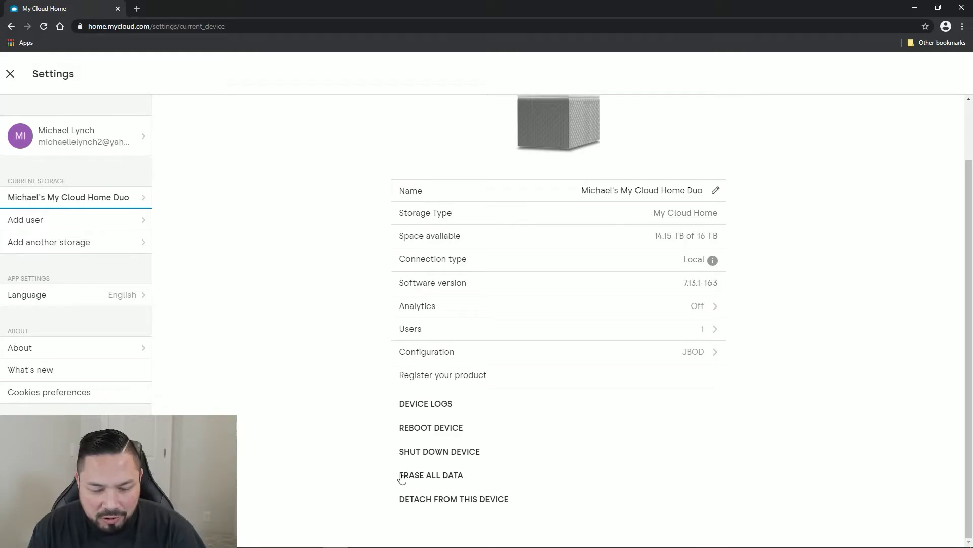
scroll(366, 462, "up", 2)
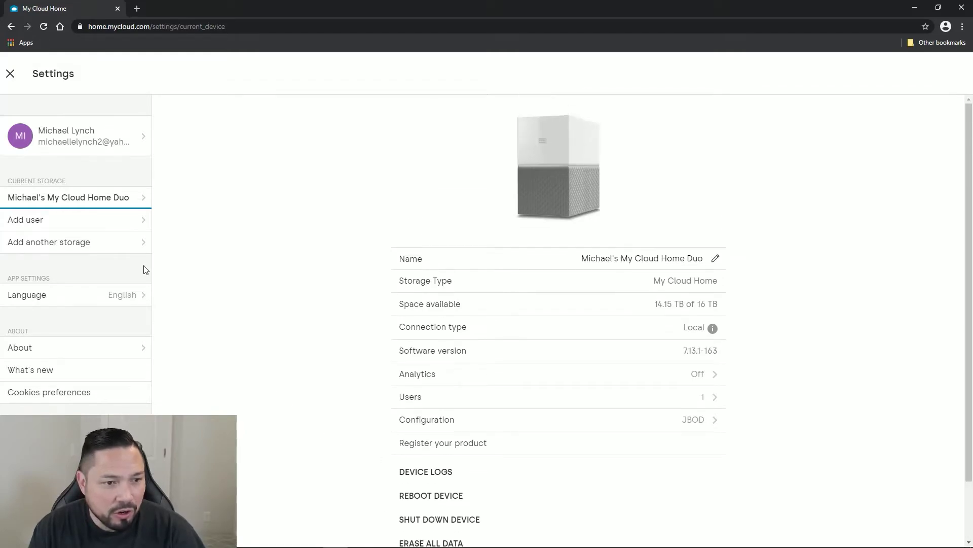
left_click(78, 248)
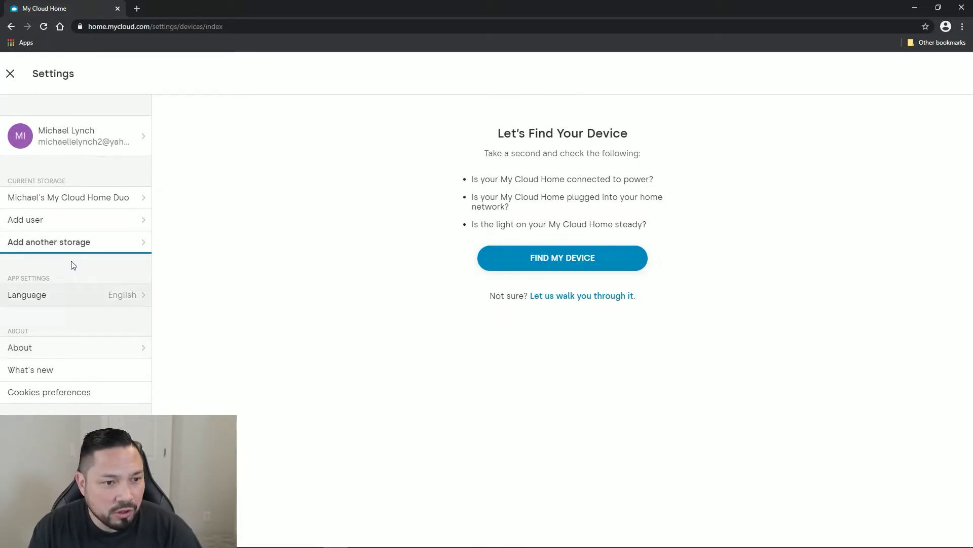
- Leave the settings, open the Do more services page and accept the Western Digital App Center license agreement
left_click(10, 74)
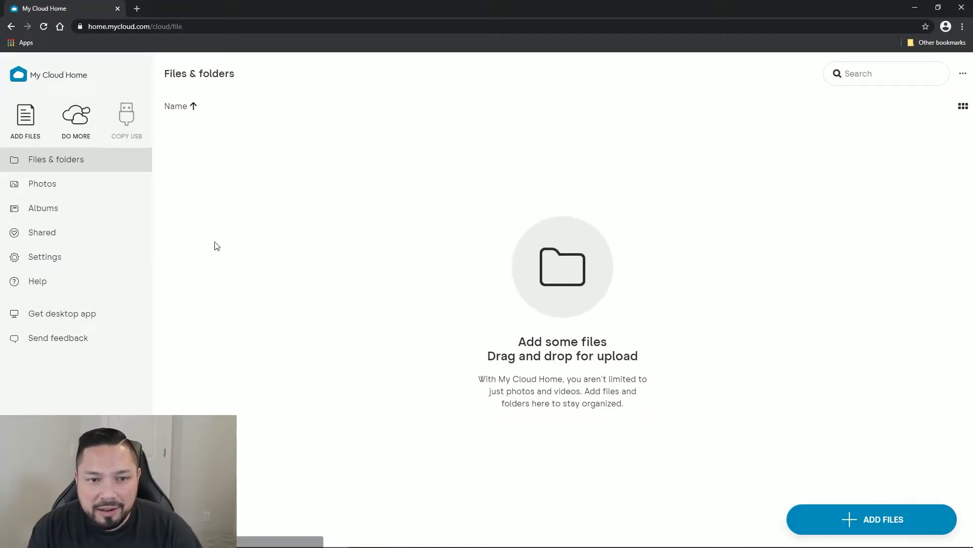
left_click(73, 183)
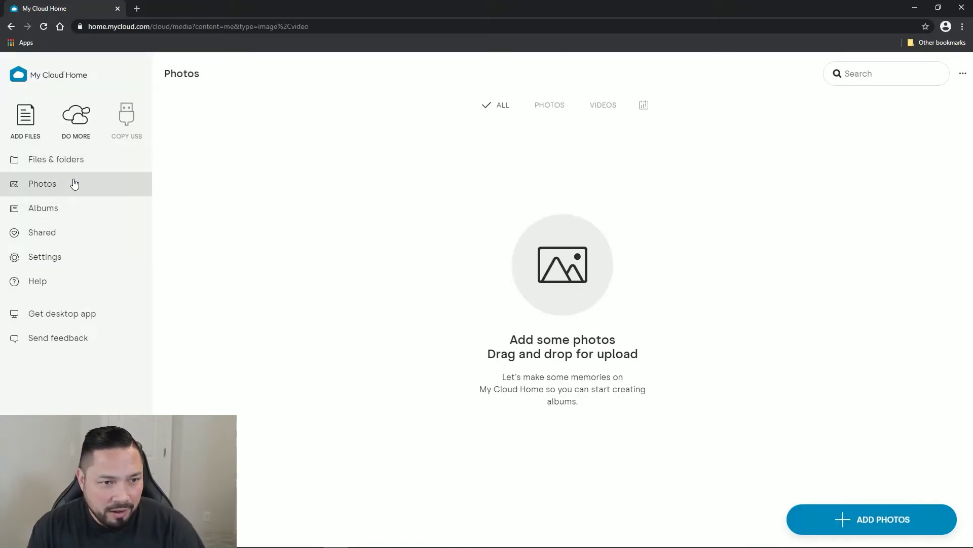
left_click(84, 120)
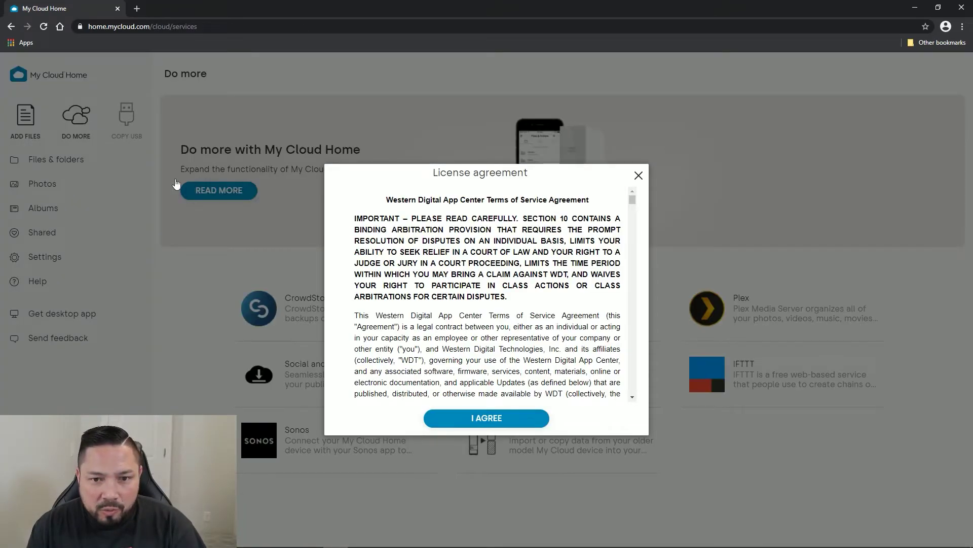
left_click(463, 420)
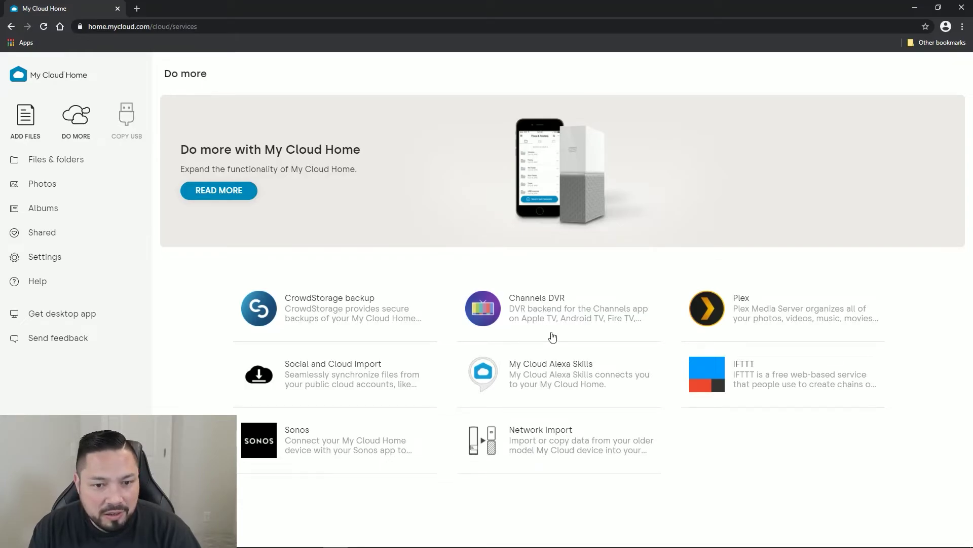
- Read the service descriptions of Channels DVR, Plex, My Cloud Alexa Skills and CrowdStorage backup without enabling any of them
left_click(574, 312)
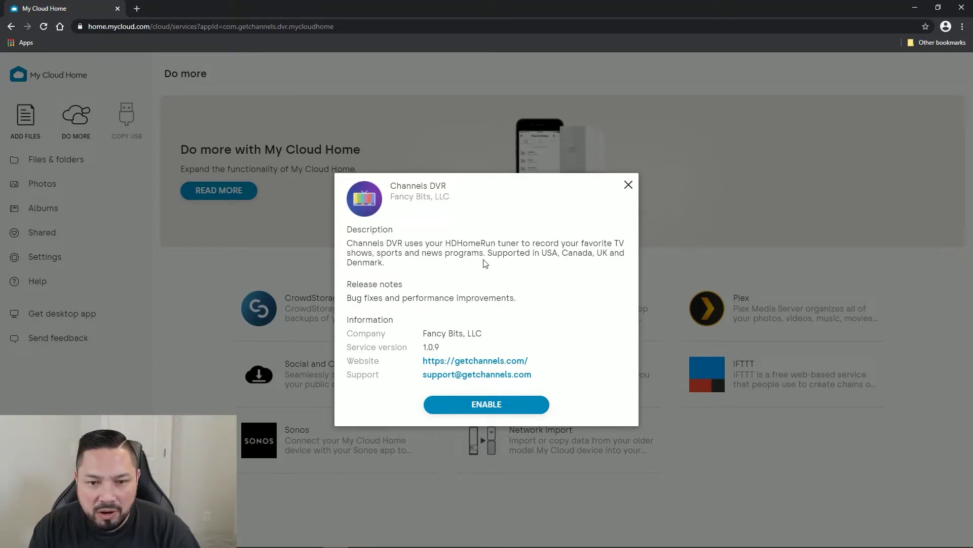
left_click(628, 185)
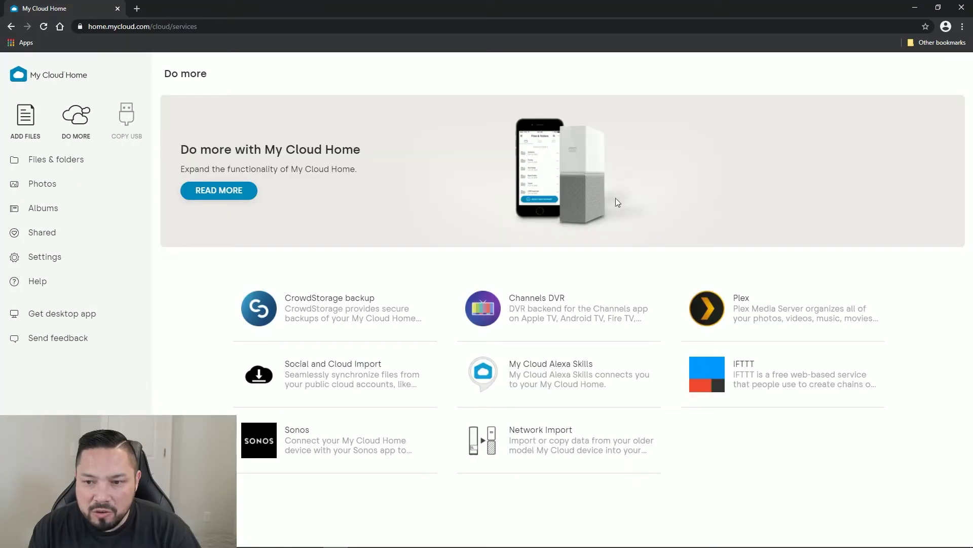
left_click(684, 313)
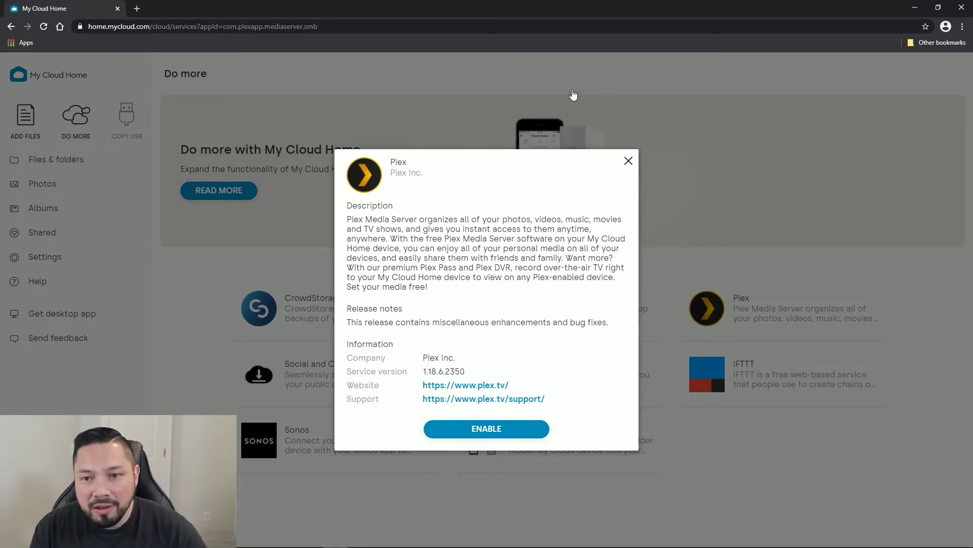
left_click(628, 160)
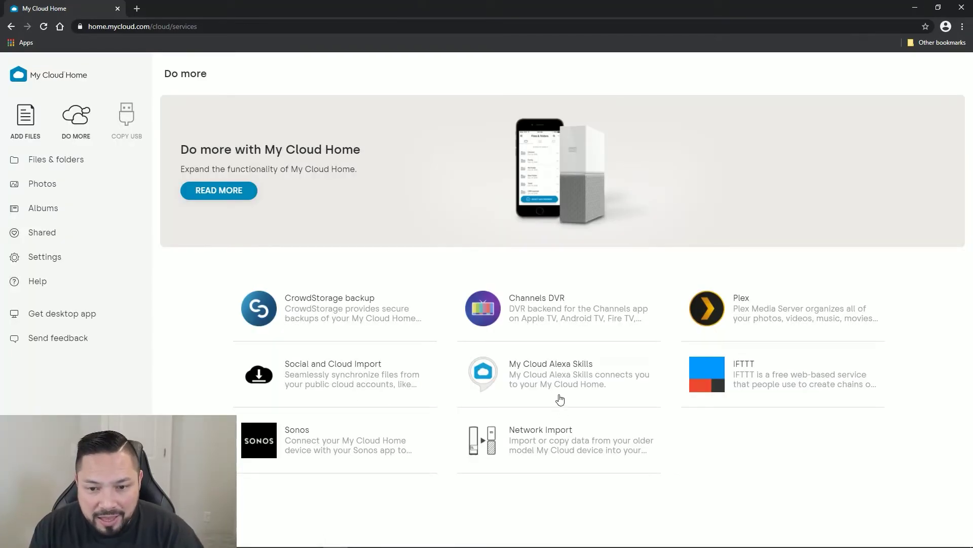
left_click(543, 378)
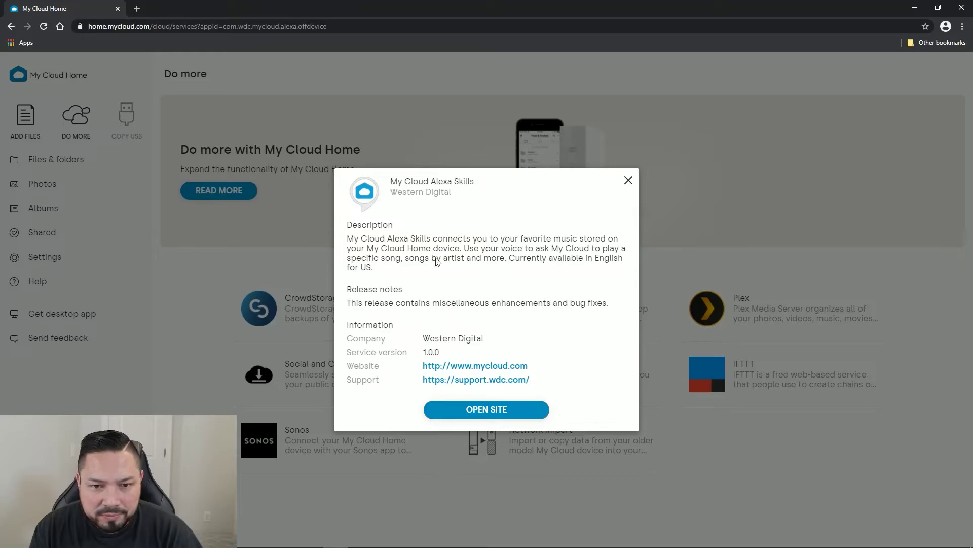
left_click(628, 181)
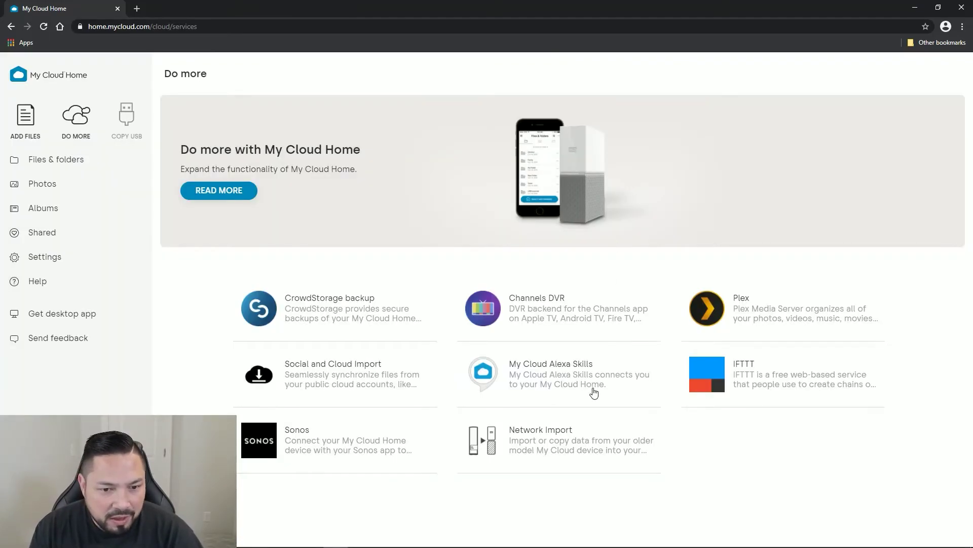
left_click(333, 314)
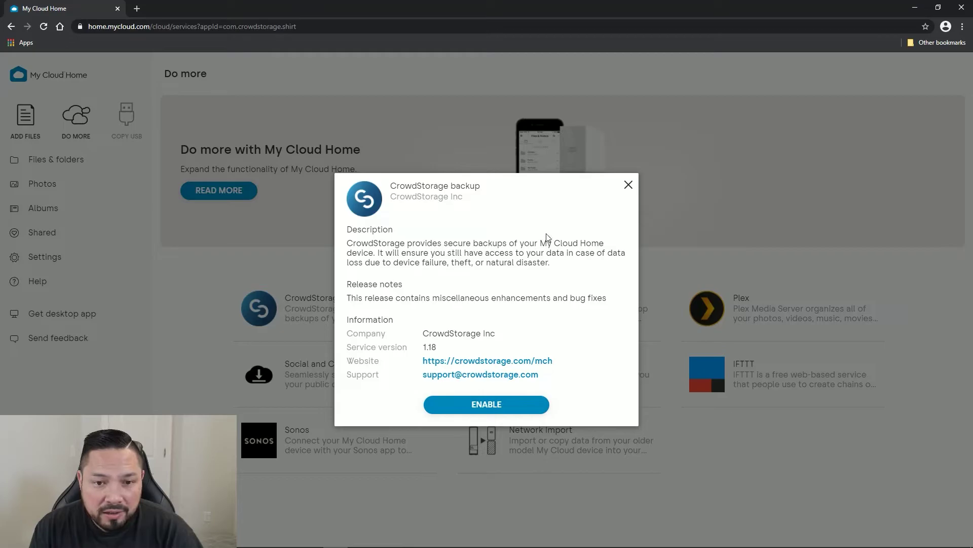
left_click(628, 184)
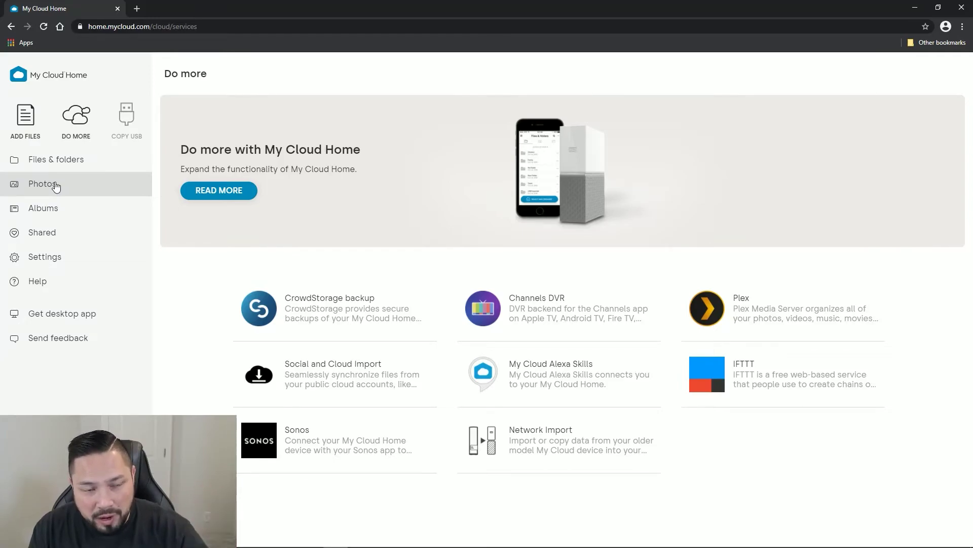
- View the Shared and Albums sections, and switch to WD Discovery to review the device's options, installable apps and shared folders
left_click(63, 237)
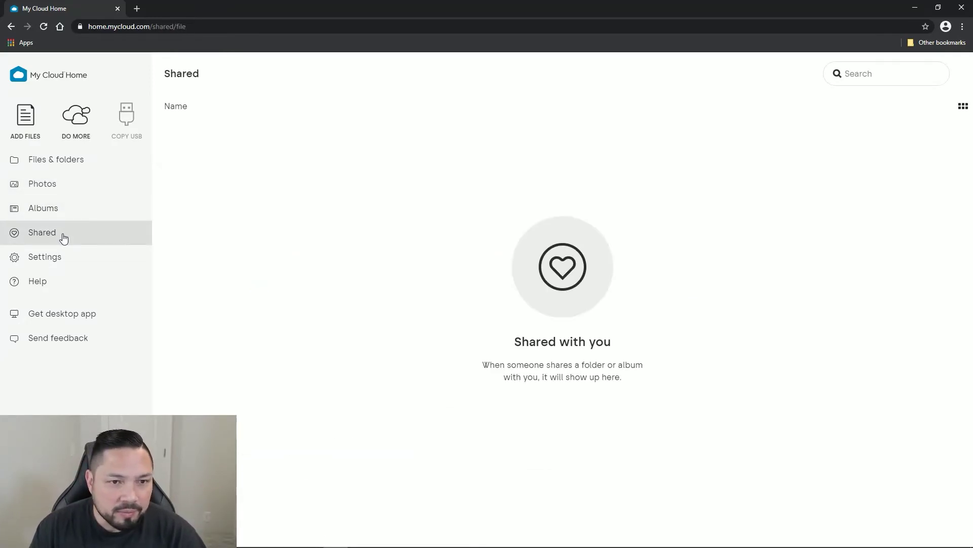
left_click(53, 202)
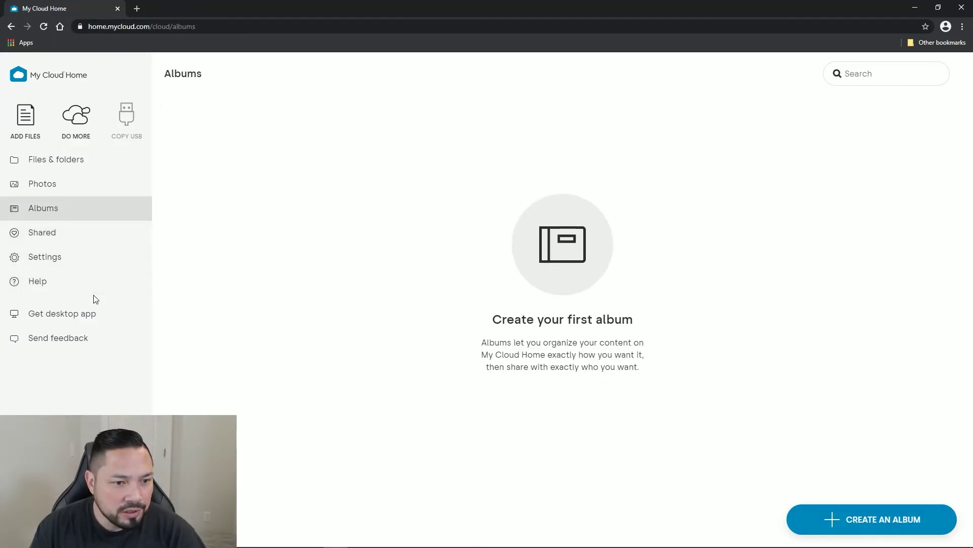
mouse_move(127, 545)
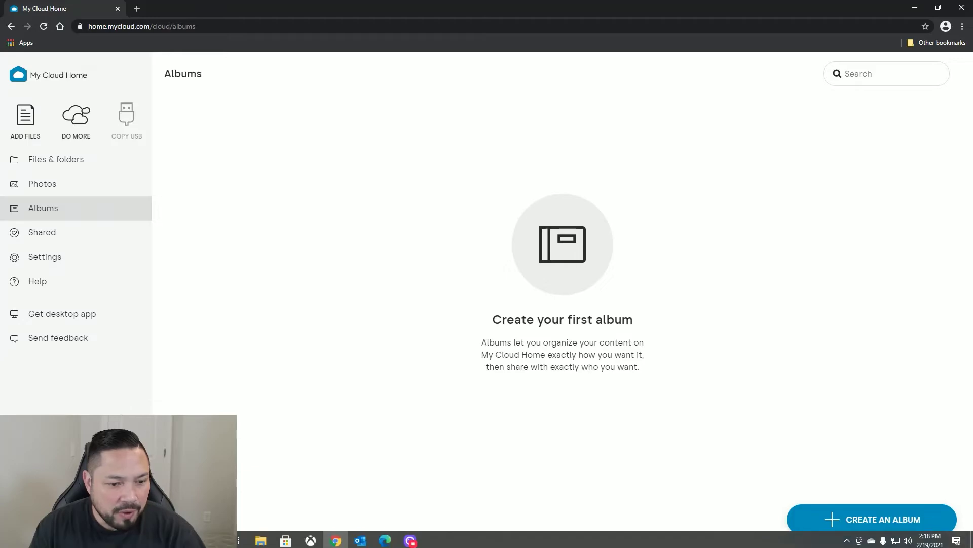
left_click(12, 540)
left_click(372, 311)
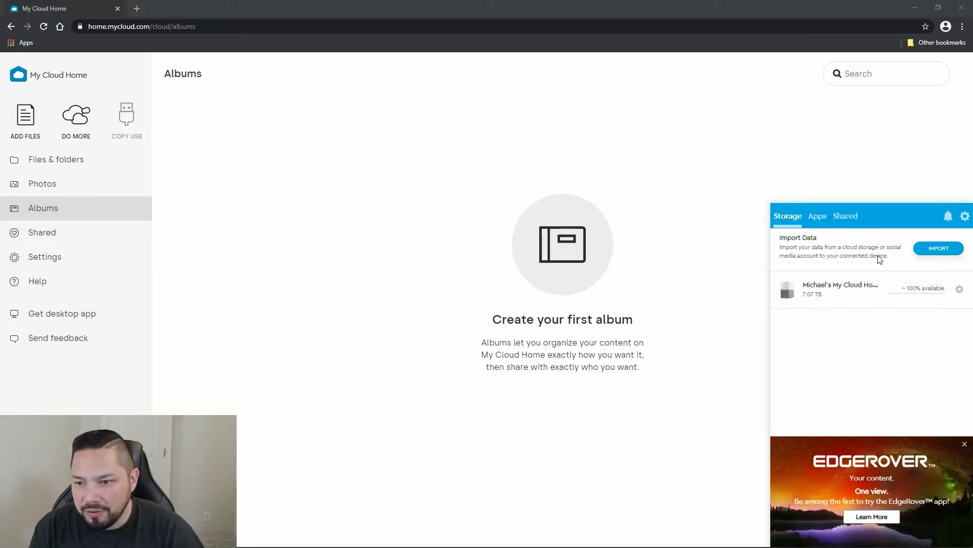
left_click(961, 291)
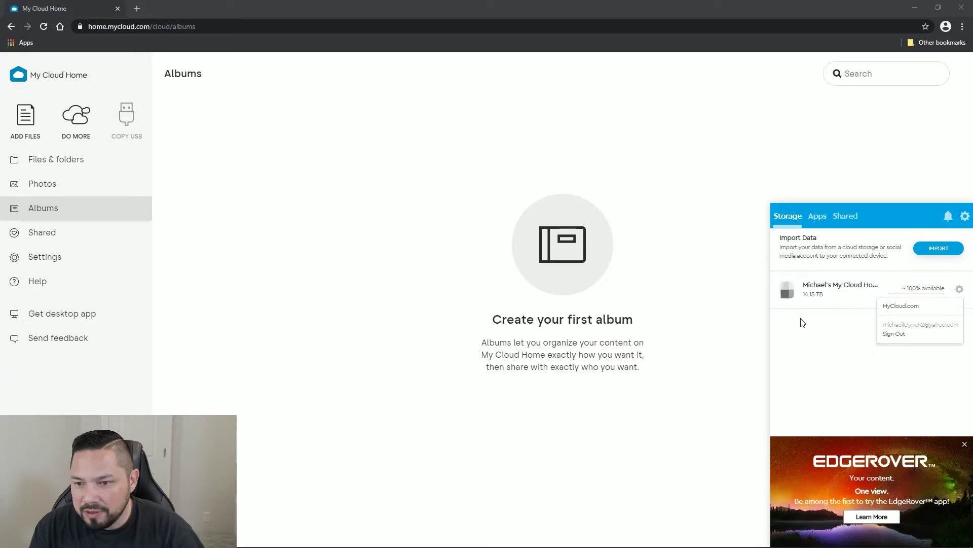
left_click(818, 217)
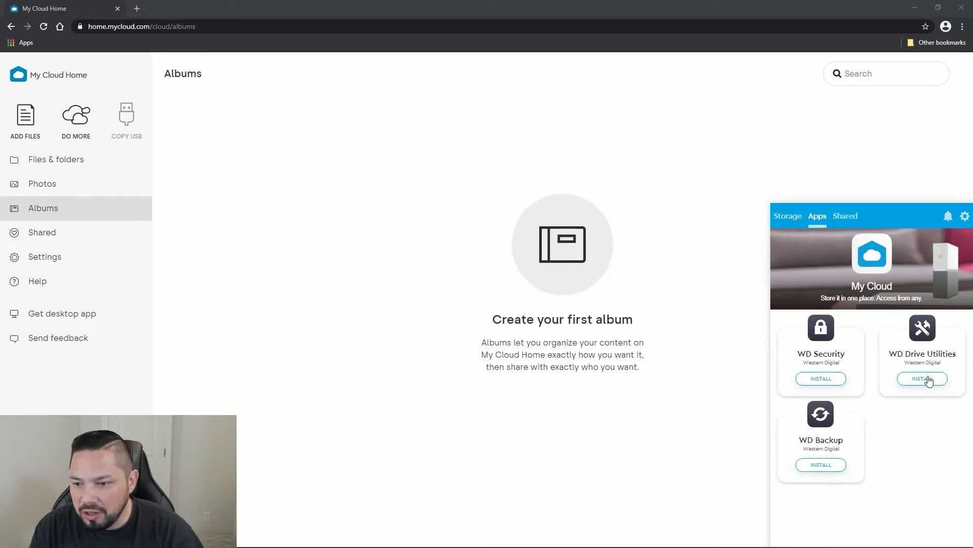
left_click(844, 218)
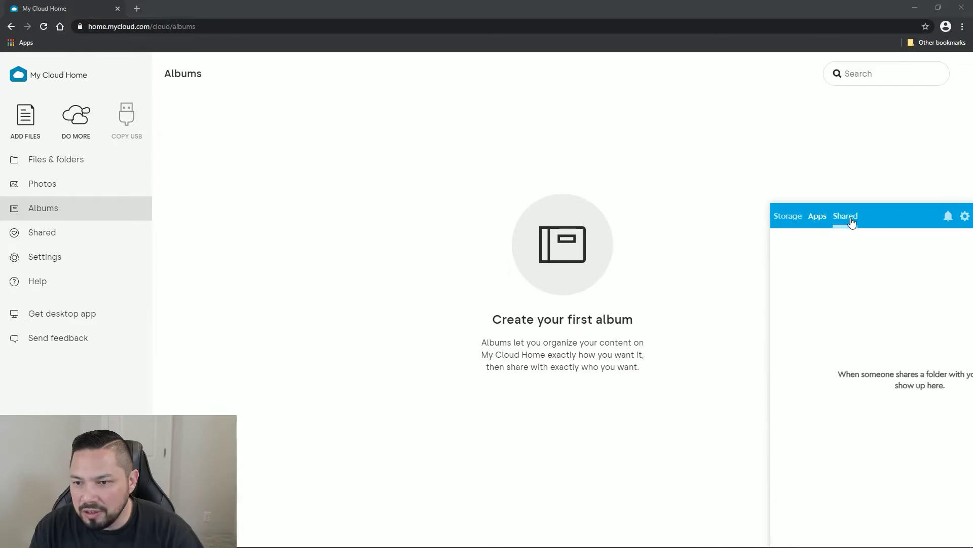
left_click(787, 217)
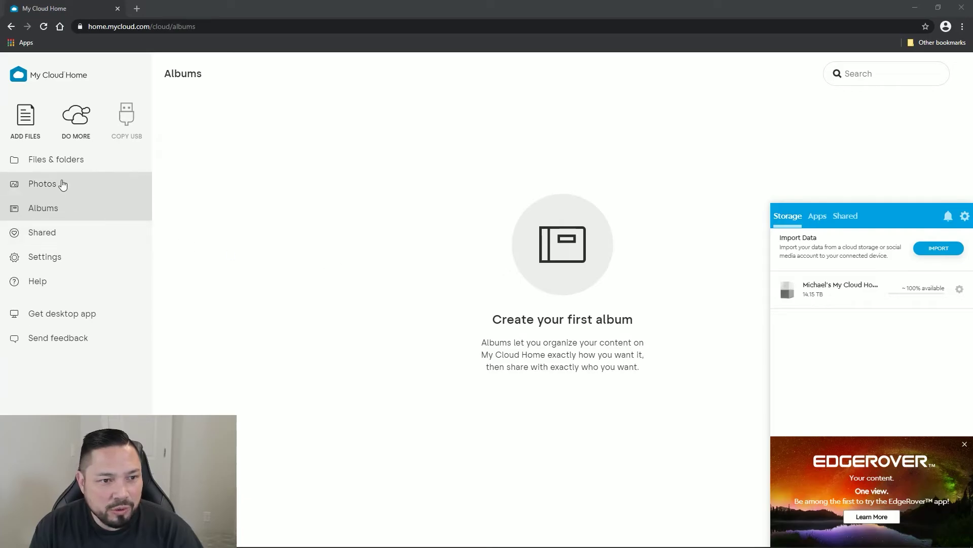
- Upload the Boys & Girls Clubs of Metro Denver Dream House Raffle Tickets PDF from the Desktop to Files & folders
left_click(59, 160)
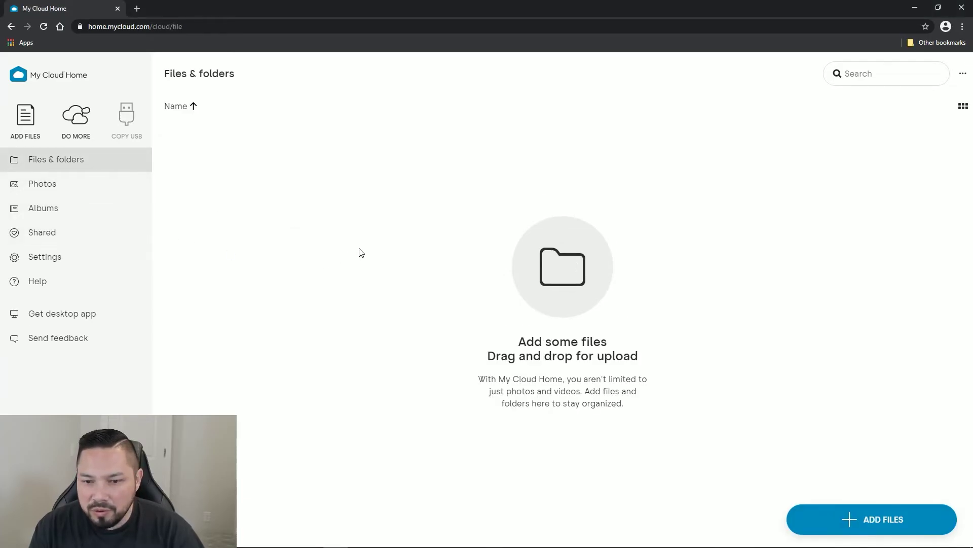
left_click(859, 527)
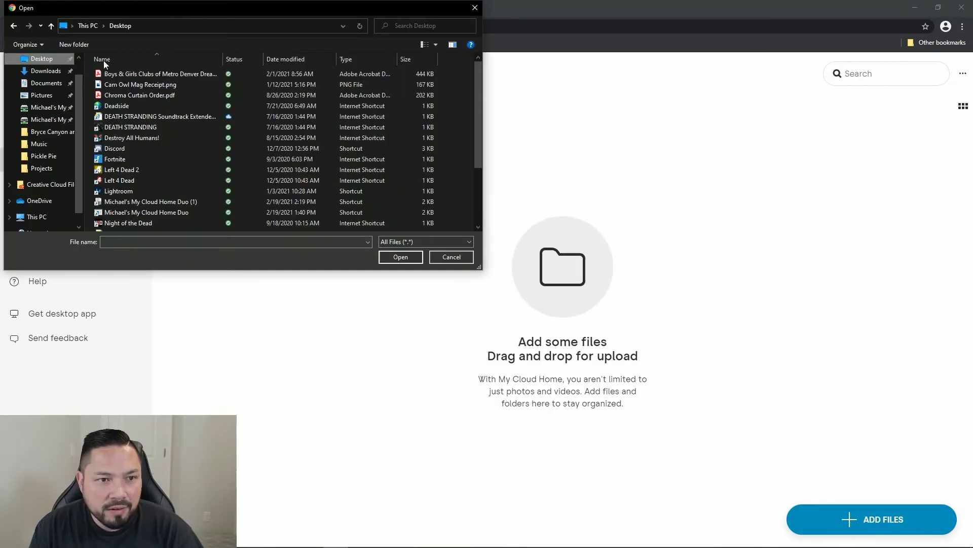
left_click(190, 75)
left_click(401, 257)
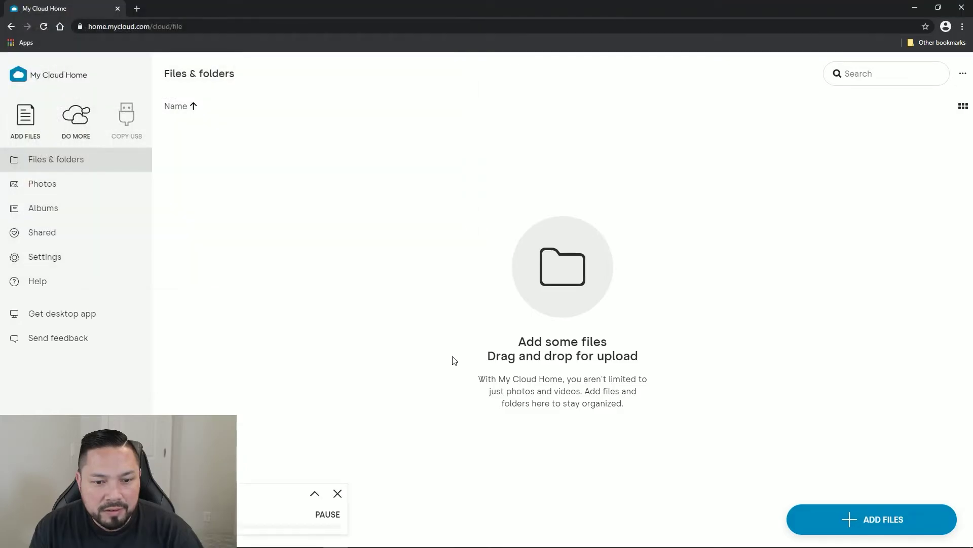
left_click(338, 494)
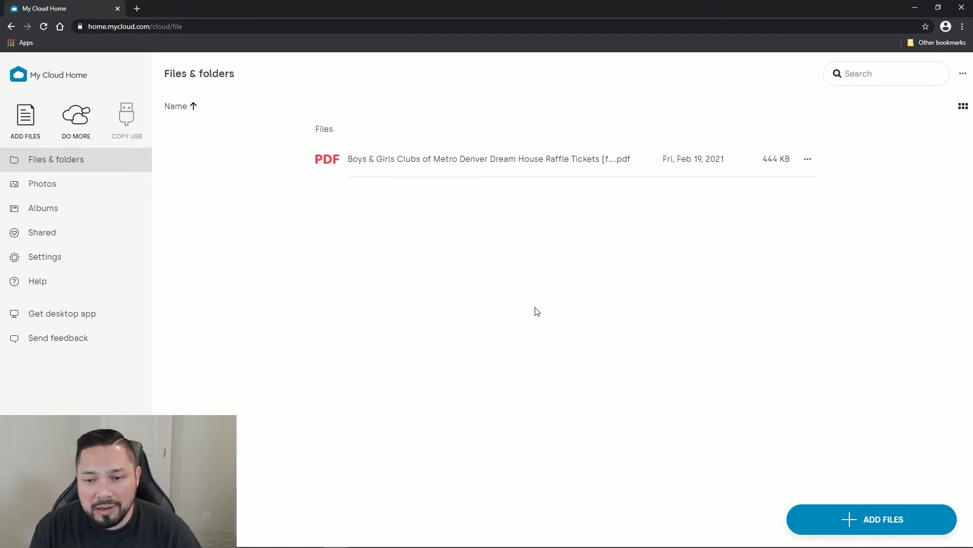
left_click(847, 522)
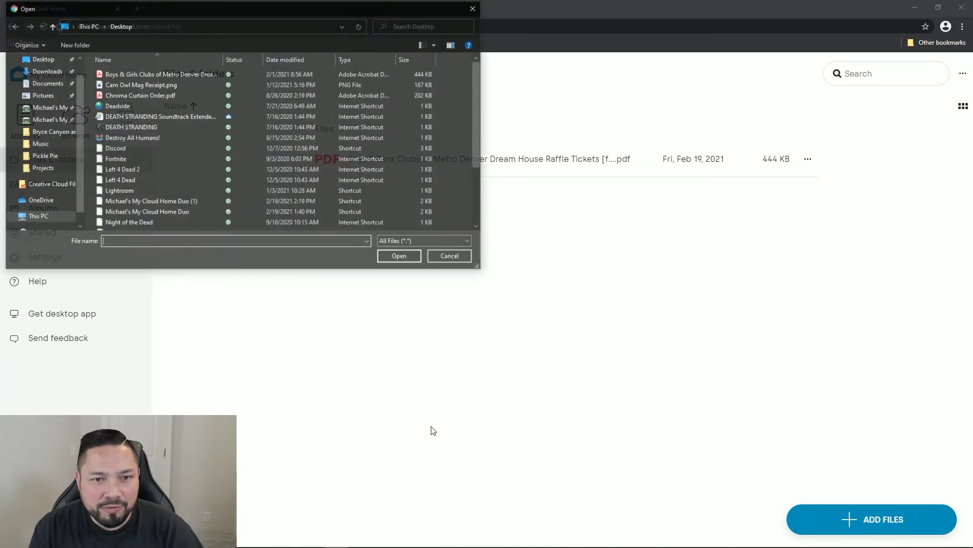
left_click(450, 258)
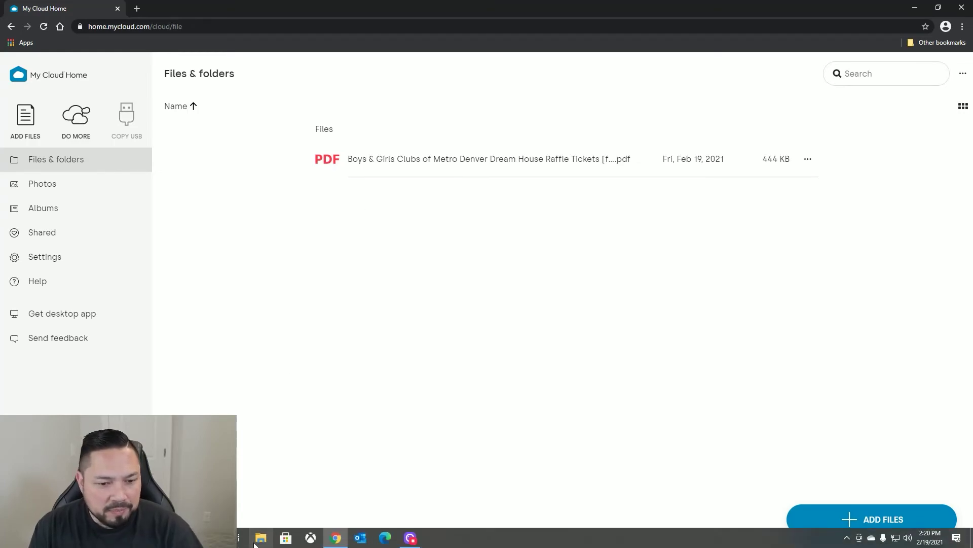
- Switch to File Explorer, check the contents of the My Cloud Home Duo network drive Y:, and try to open the Z: drive
left_click(260, 538)
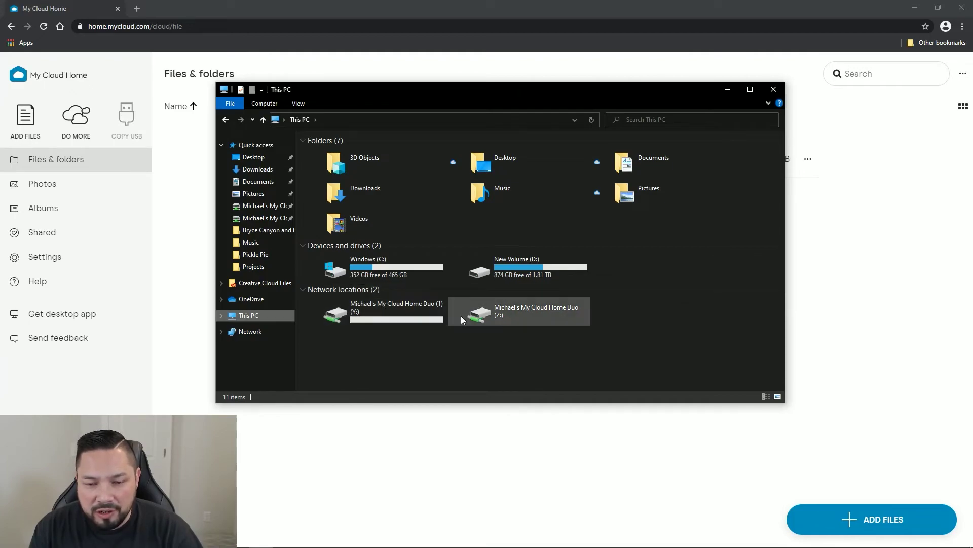
mouse_move(432, 314)
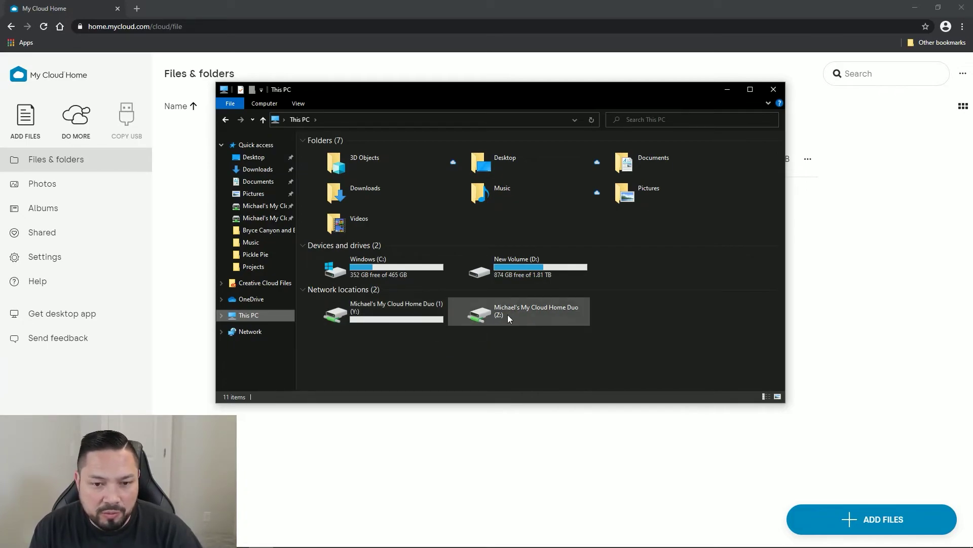
double_click(395, 313)
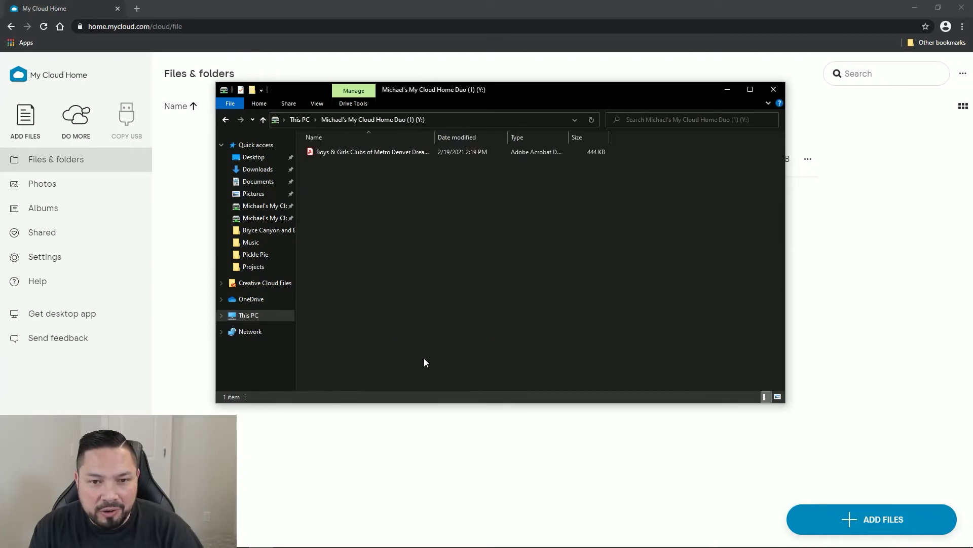
left_click(263, 121)
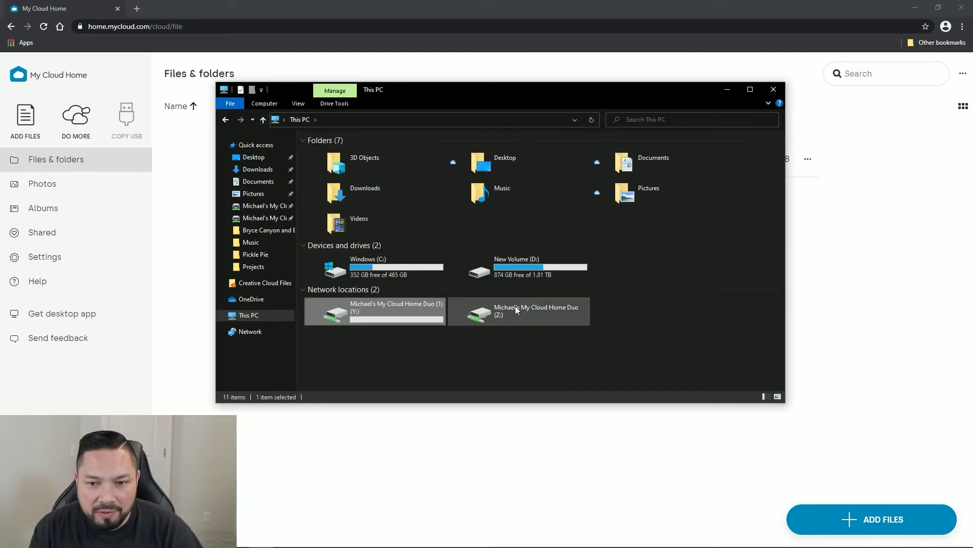
double_click(515, 315)
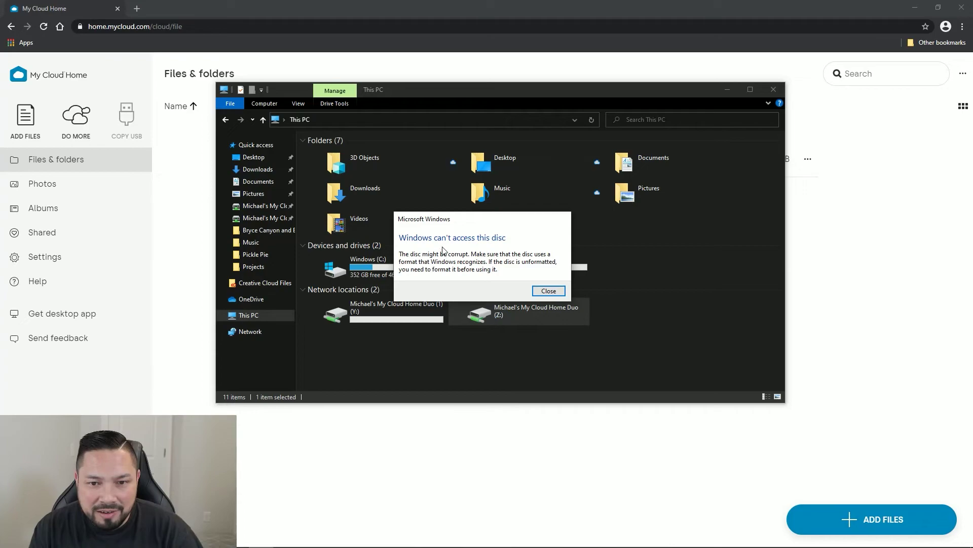
left_click(548, 290)
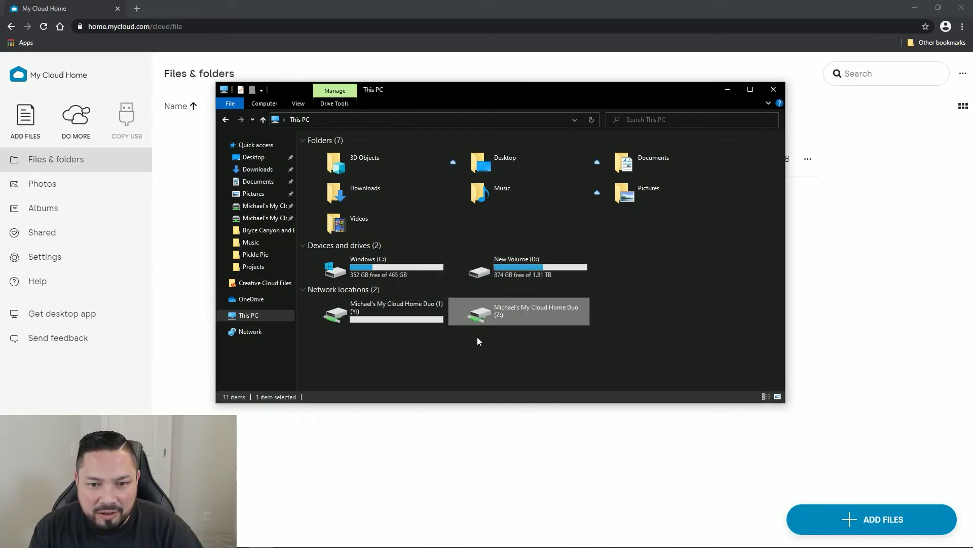
double_click(402, 315)
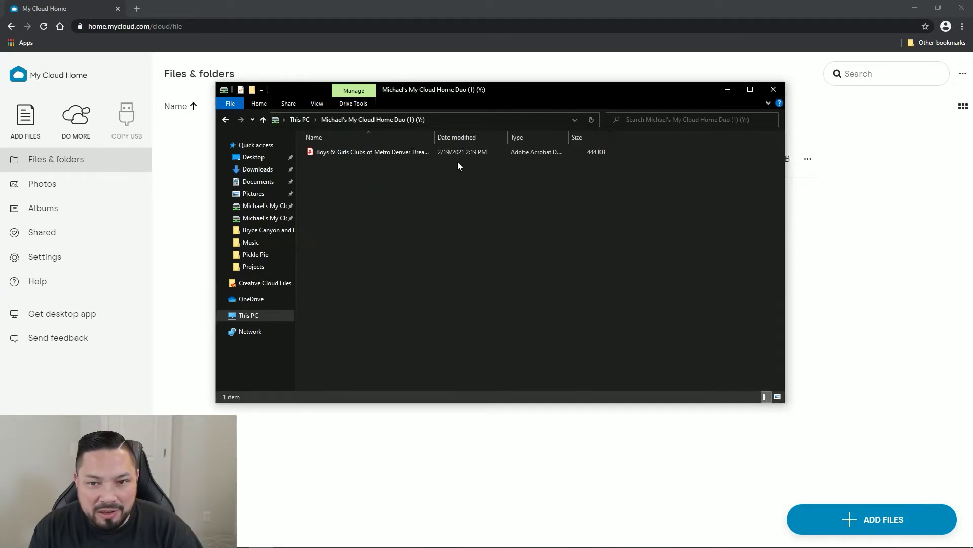
left_click(263, 120)
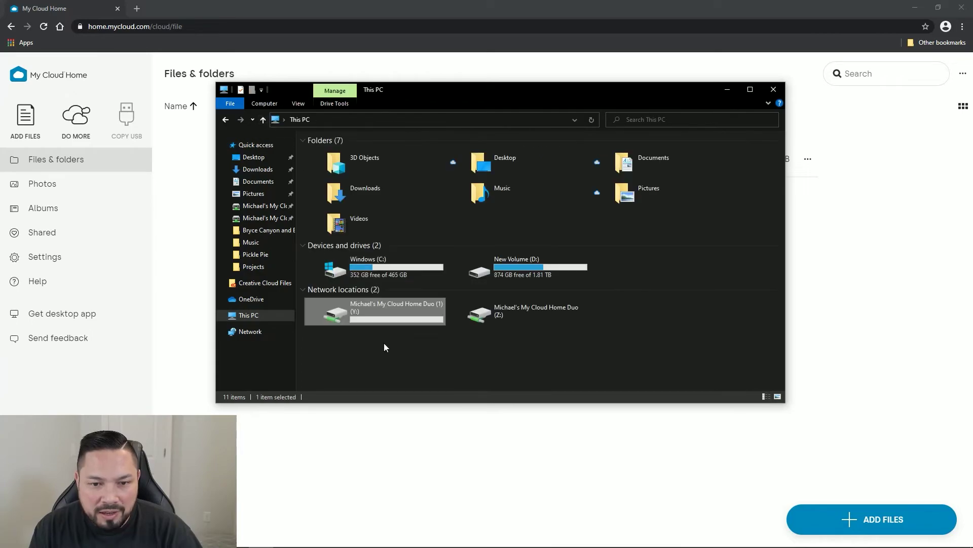
- Review the Y: network drive's used space and capacity in its properties, recheck its contents, and close File Explorer
right_click(369, 305)
left_click(407, 438)
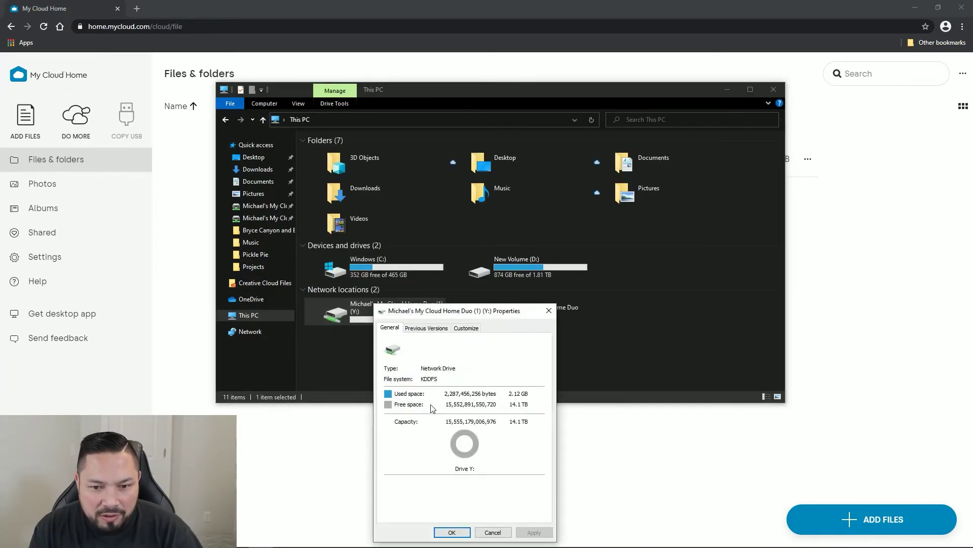
left_click(493, 532)
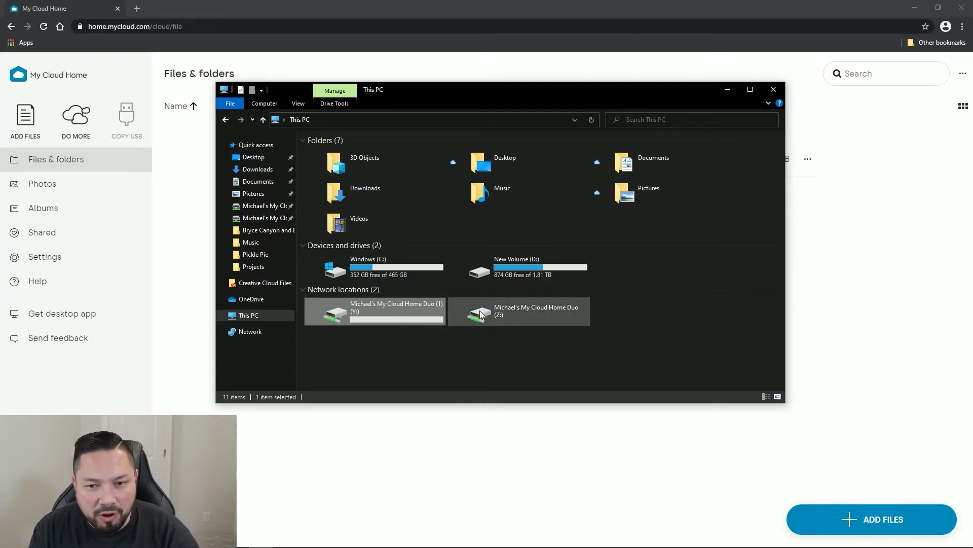
double_click(405, 312)
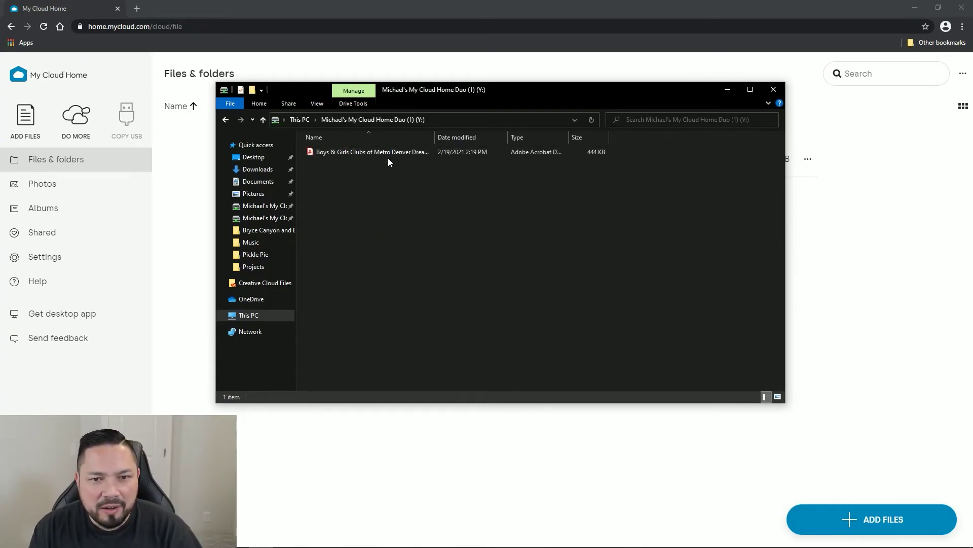
left_click(263, 120)
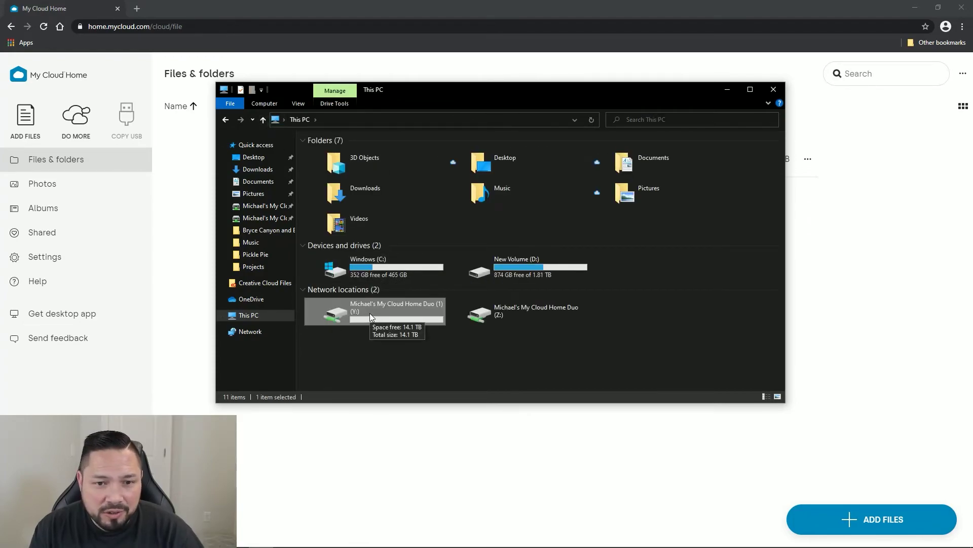
left_click(774, 89)
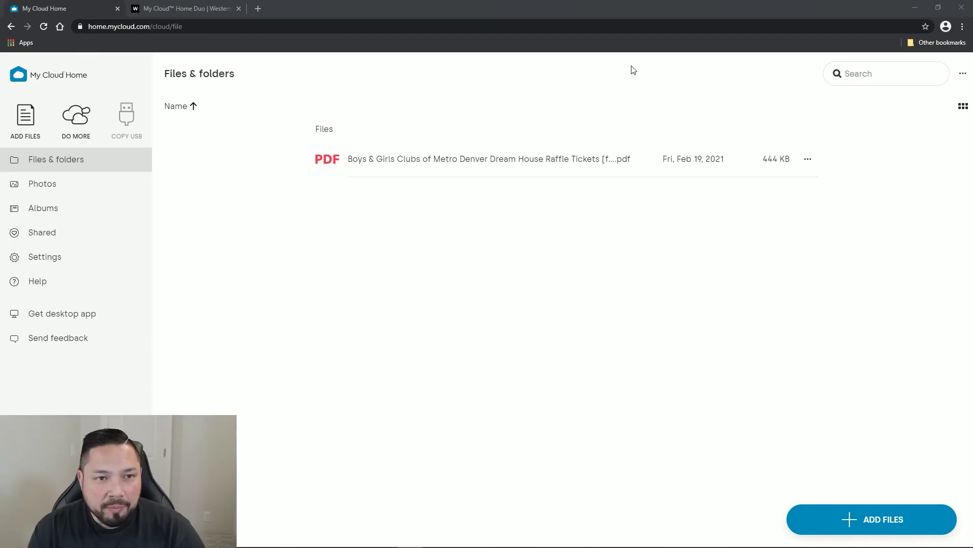
- Switch to the Western Digital Store page and compare My Cloud Home Duo prices for the 20 TB, 16 TB and 8 TB capacities
left_click(191, 9)
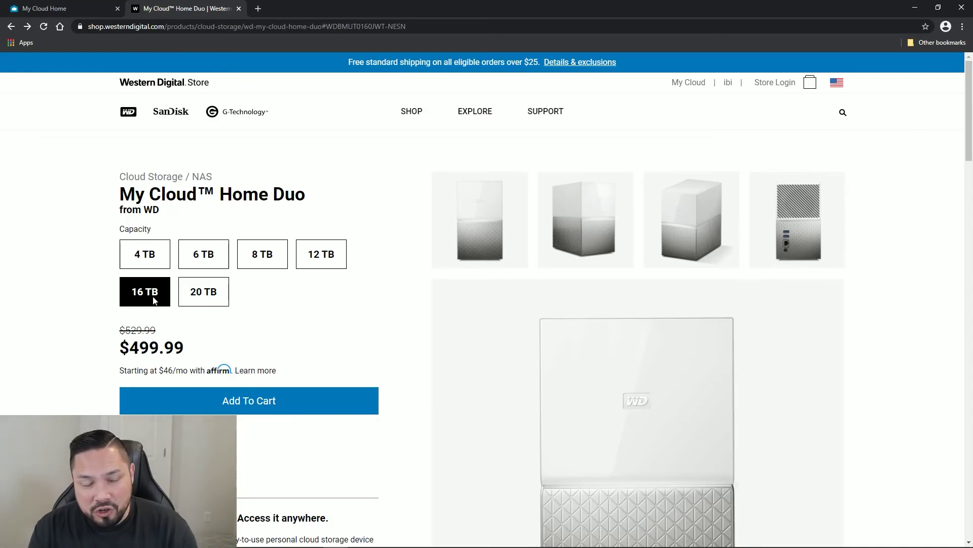
left_click(212, 303)
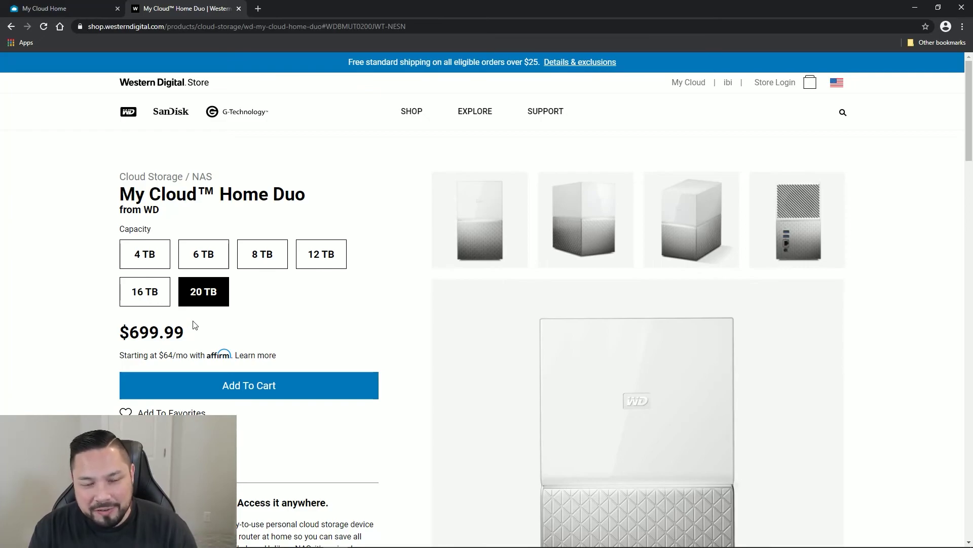
left_click(144, 290)
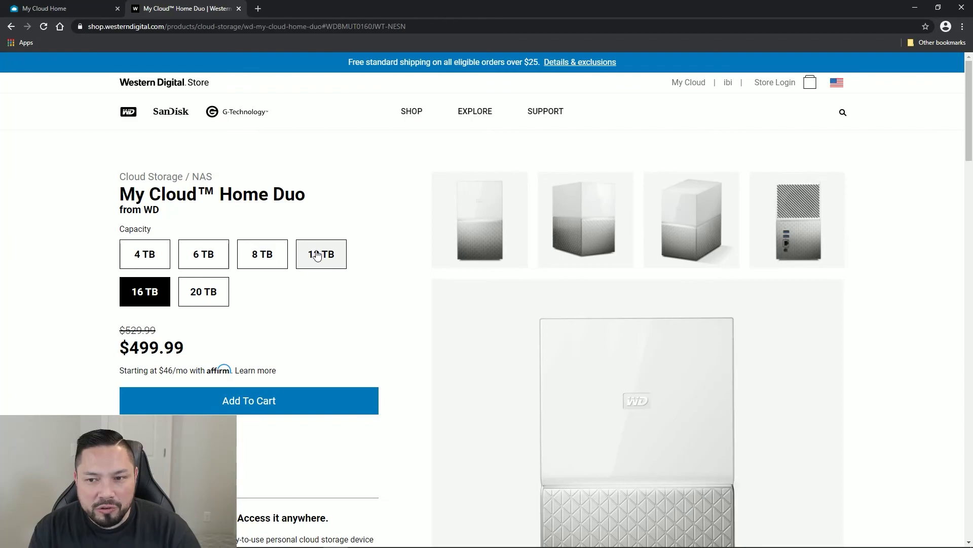
left_click(272, 263)
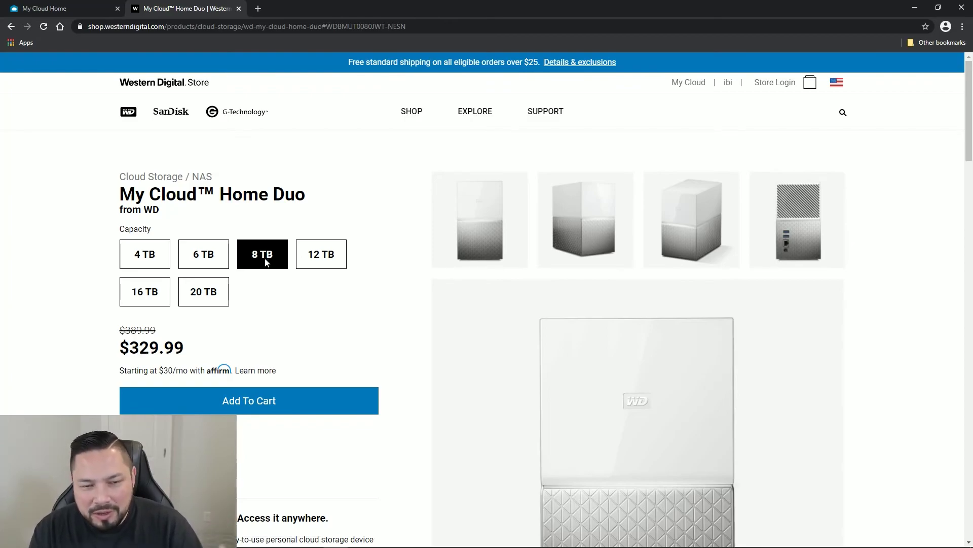
left_click(163, 293)
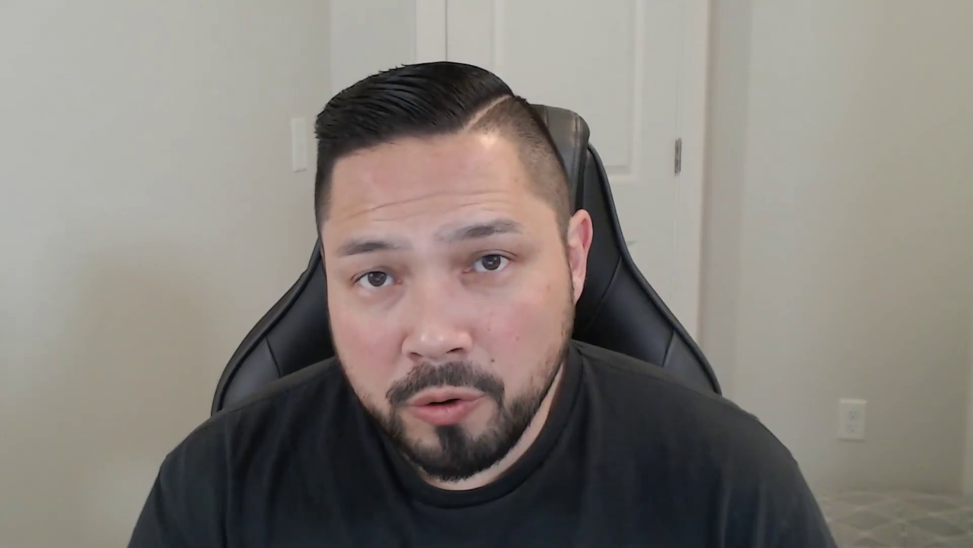